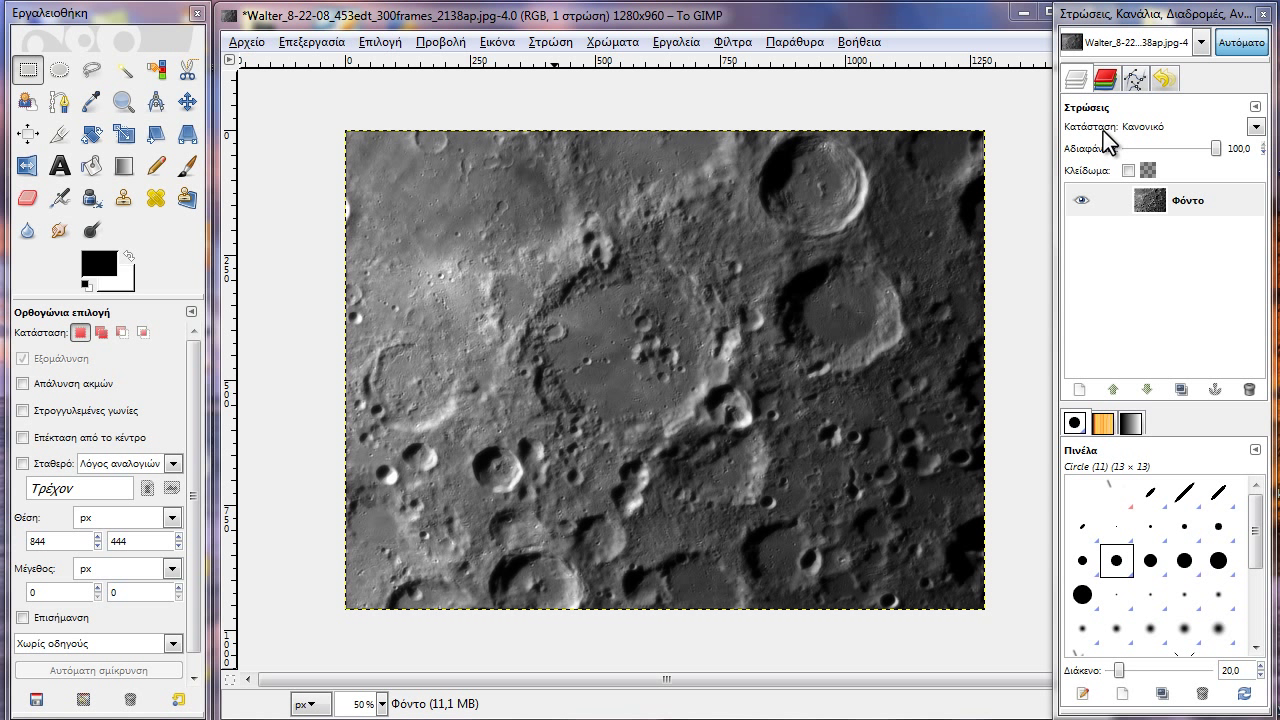
# Open the moon photo Walter_8-22-08_453edt_300frames_2138ap.jpg and select the Move tool.
pyautogui.moveTo(511, 17); pyautogui.dragTo(505, 16)
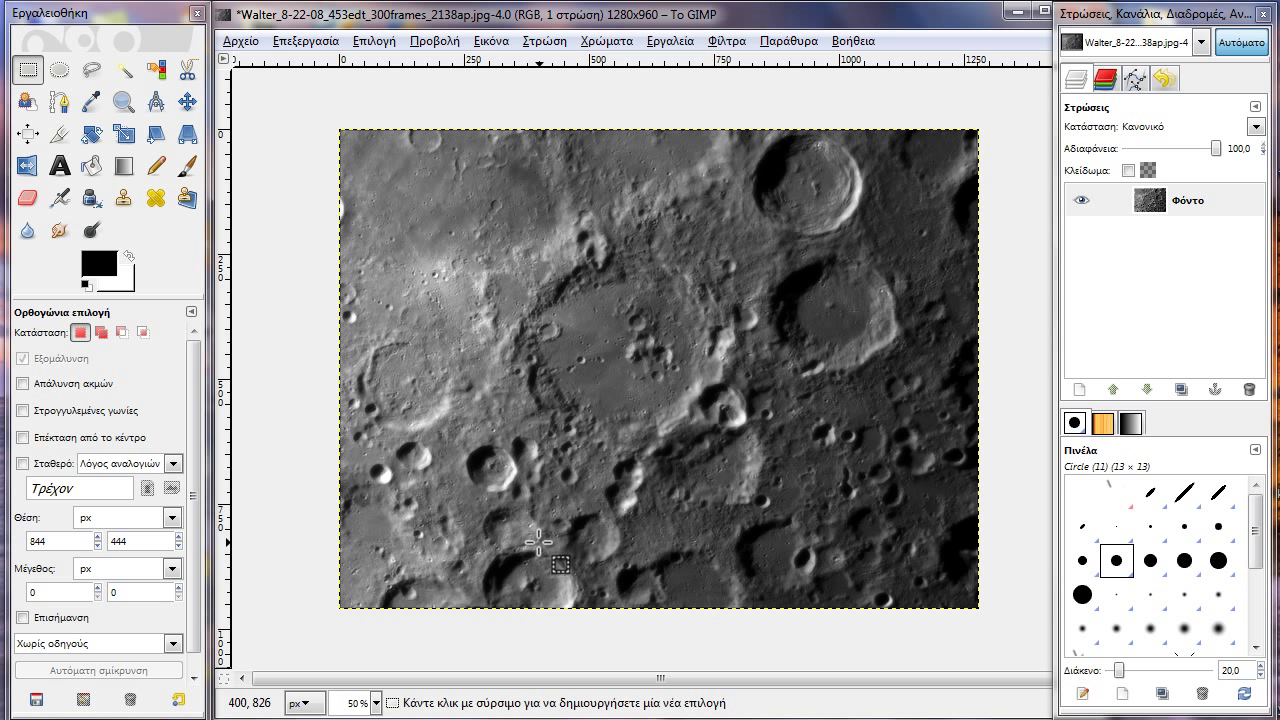
pyautogui.click(187, 101)
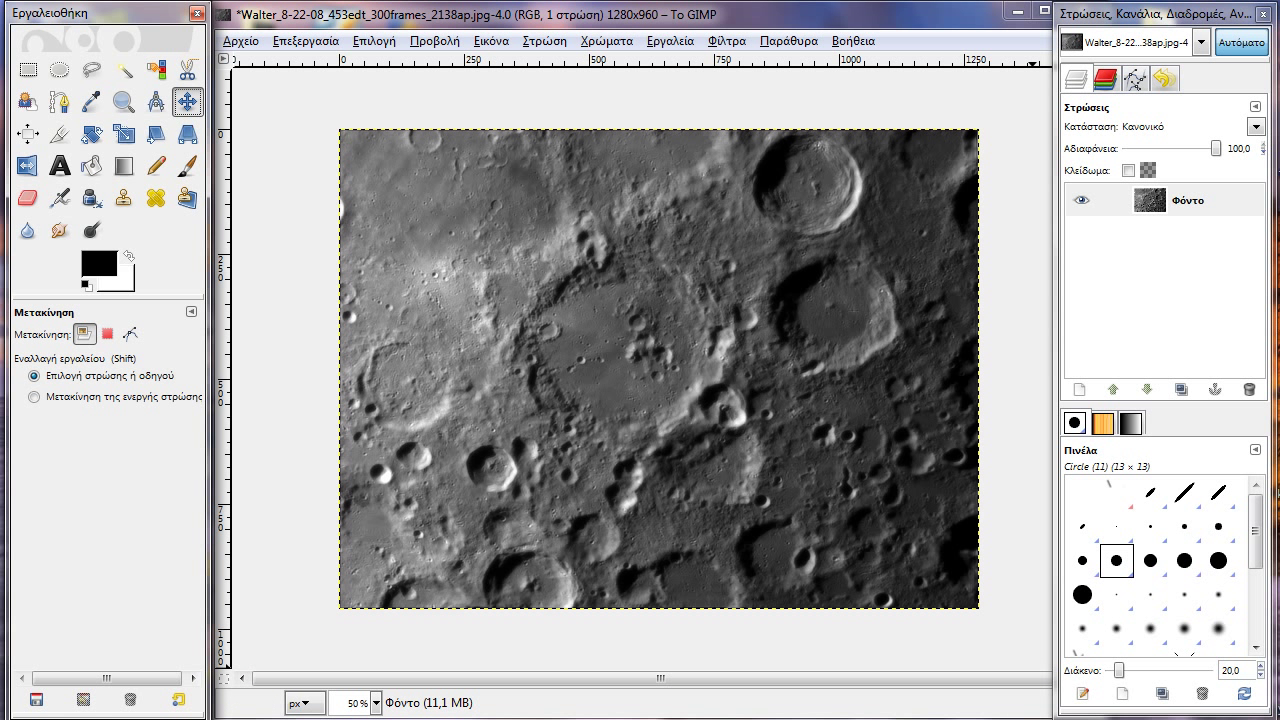
# Add intel_RS2BL080_raid_controller-540x364.jpg as a new layer and try positions over the moon.
pyautogui.moveTo(5, 400); pyautogui.dragTo(840, 510)
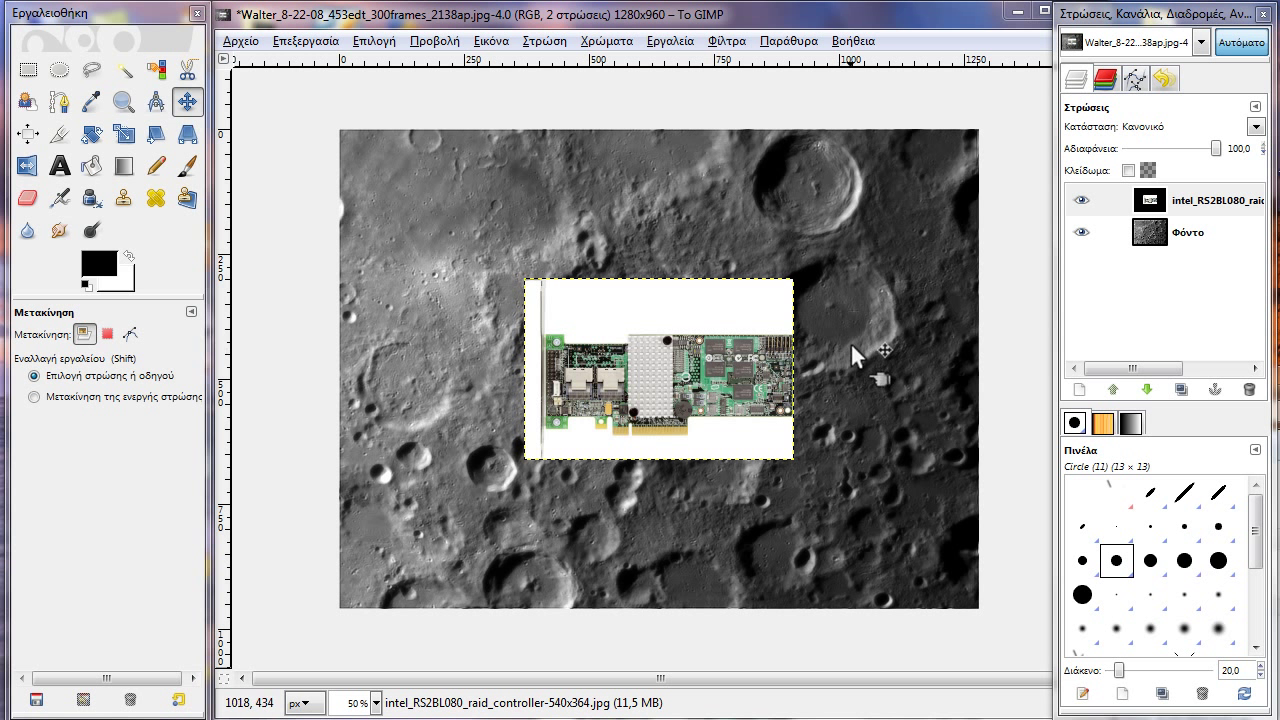
pyautogui.click(28, 70)
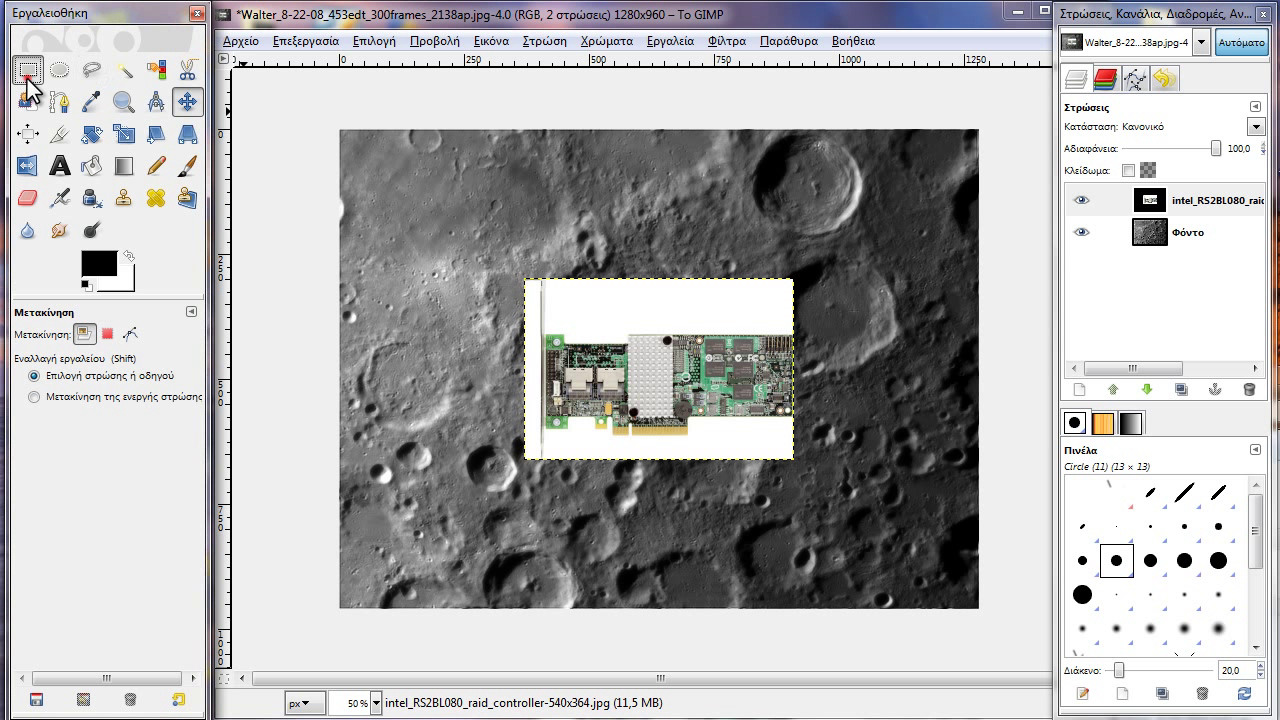
pyautogui.click(187, 101)
pyautogui.moveTo(649, 355)
pyautogui.mouseDown()
pyautogui.moveTo(856, 208)
pyautogui.moveTo(918, 204)
pyautogui.moveTo(716, 258)
pyautogui.mouseUp()
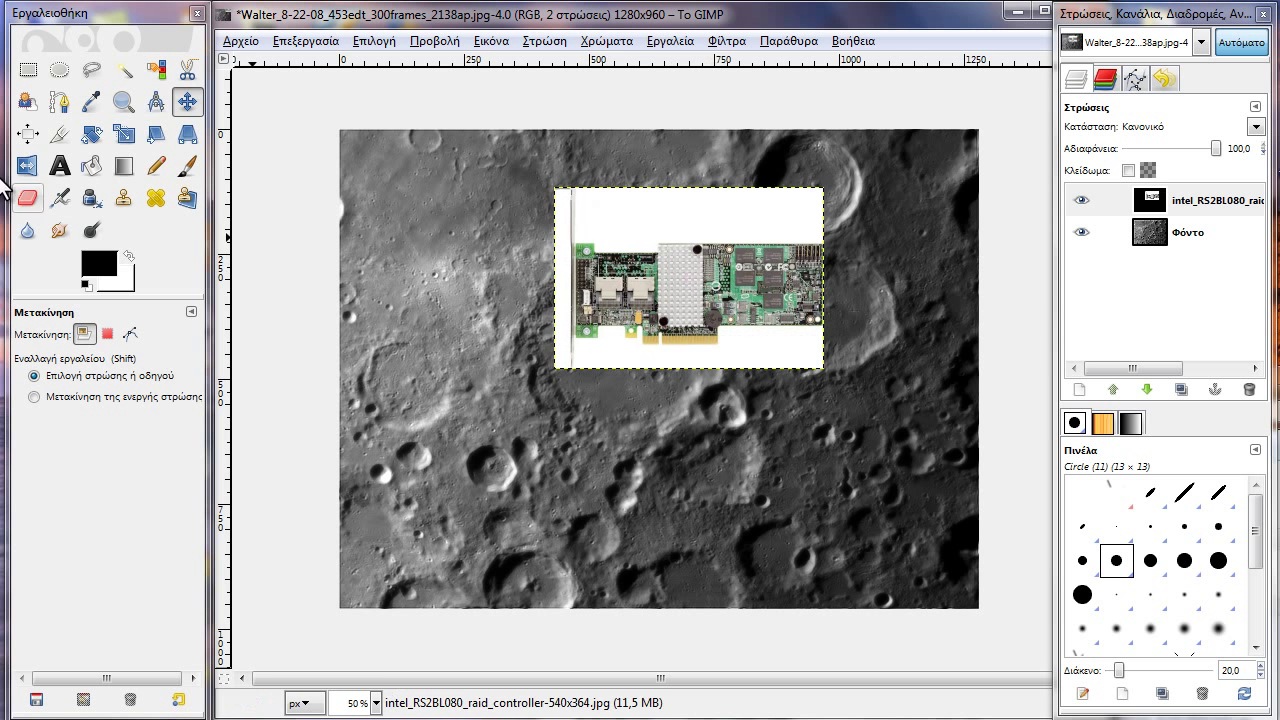
pyautogui.moveTo(805, 276)
pyautogui.mouseDown()
pyautogui.moveTo(611, 270)
pyautogui.moveTo(806, 510)
pyautogui.moveTo(735, 414)
pyautogui.mouseUp()
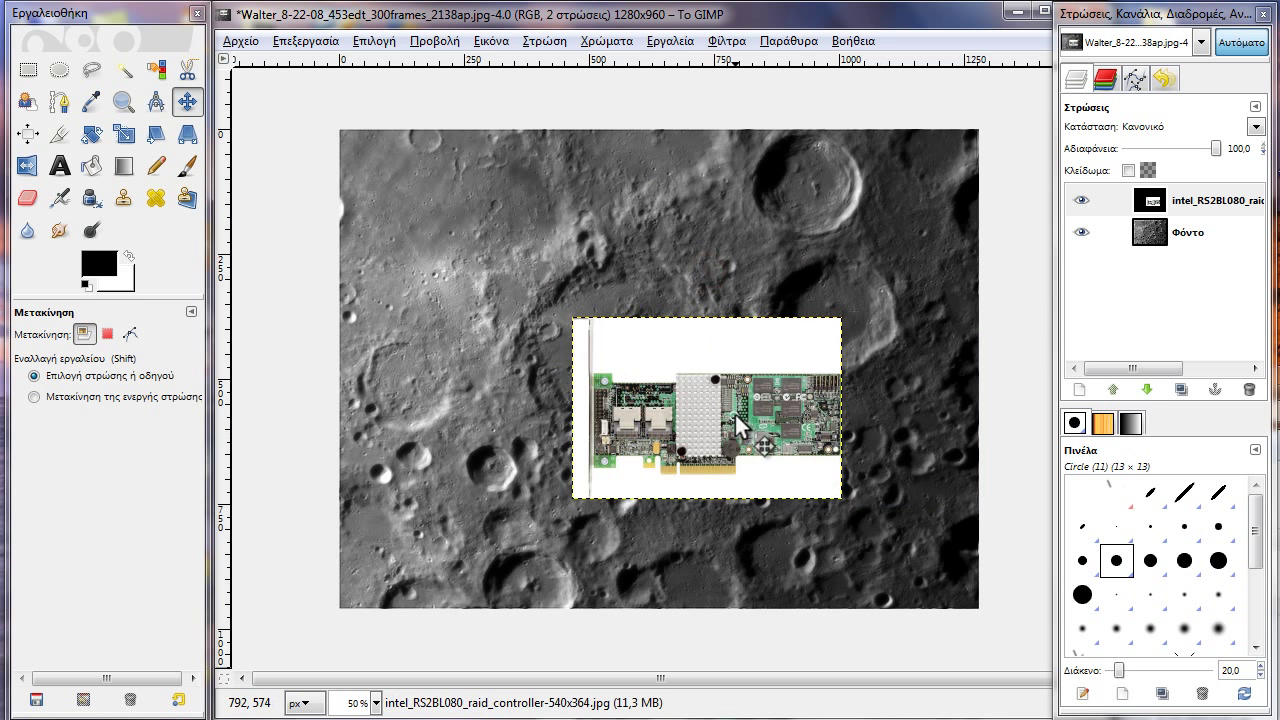
# Draw and clear a rectangular selection, then move the card layer to the upper middle.
pyautogui.click(27, 70)
pyautogui.moveTo(627, 365); pyautogui.dragTo(706, 403)
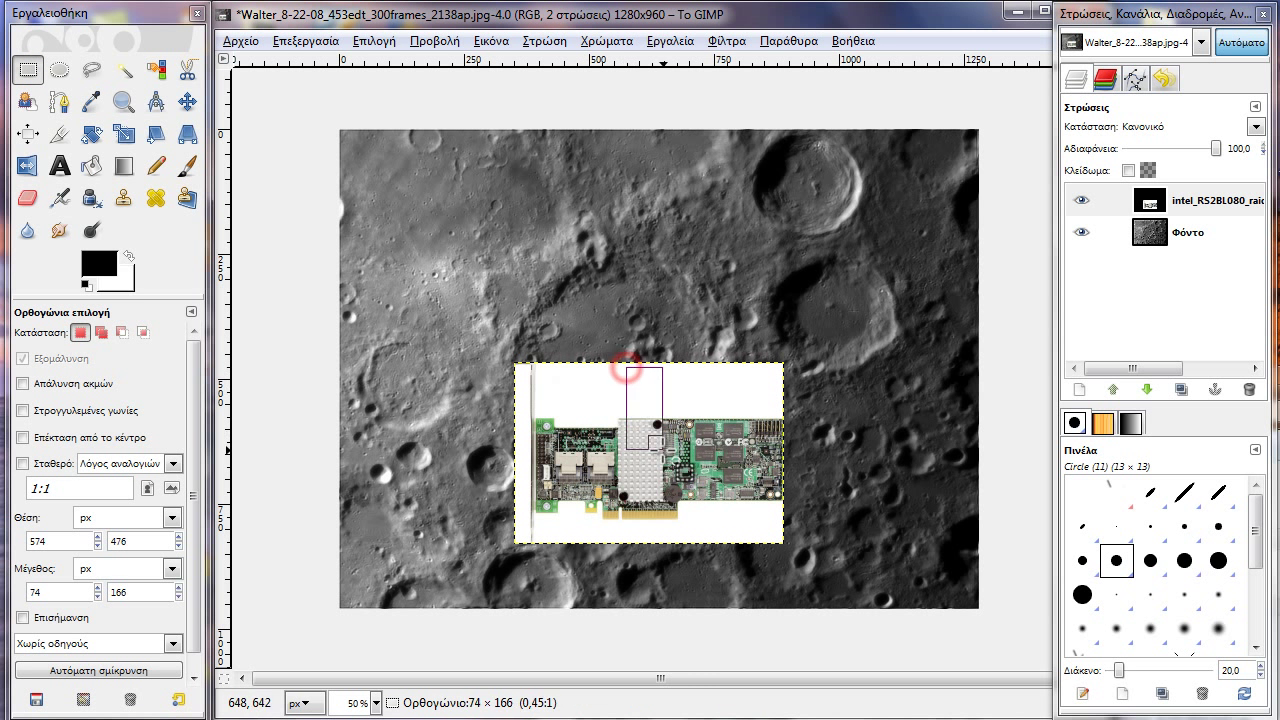
pyautogui.moveTo(642, 340); pyautogui.dragTo(513, 230)
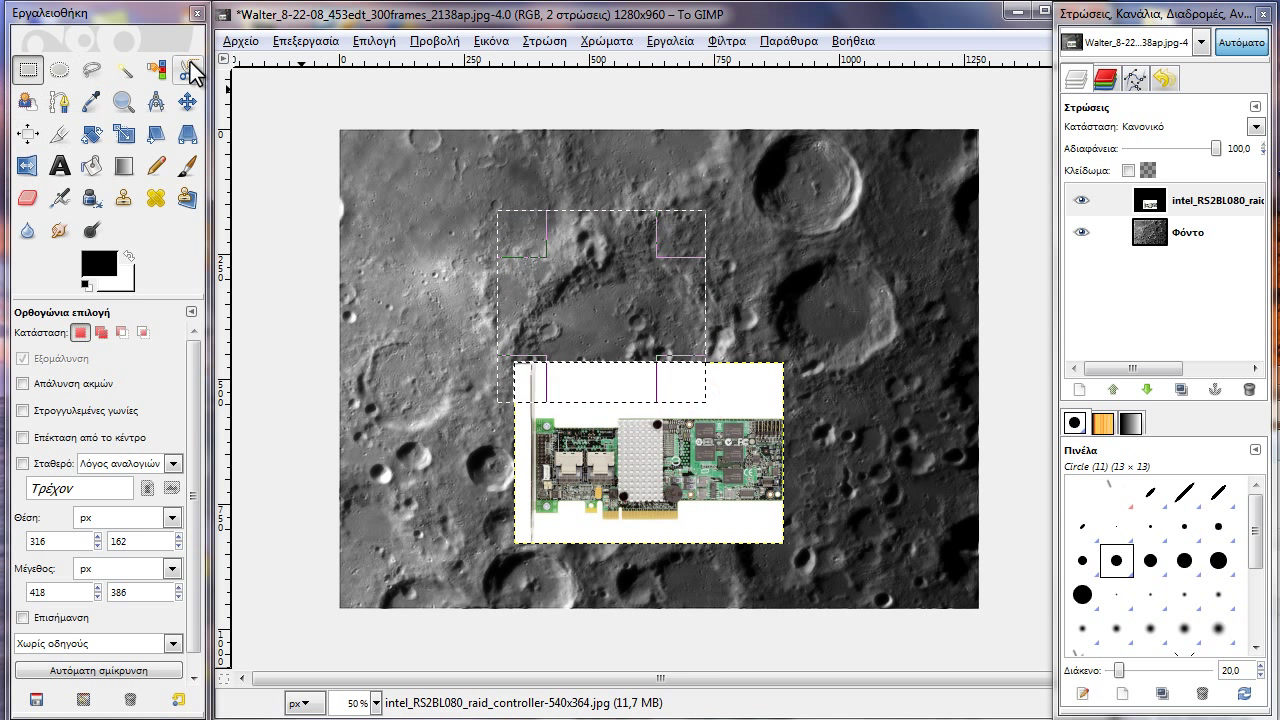
pyautogui.click(399, 40)
pyautogui.click(400, 89)
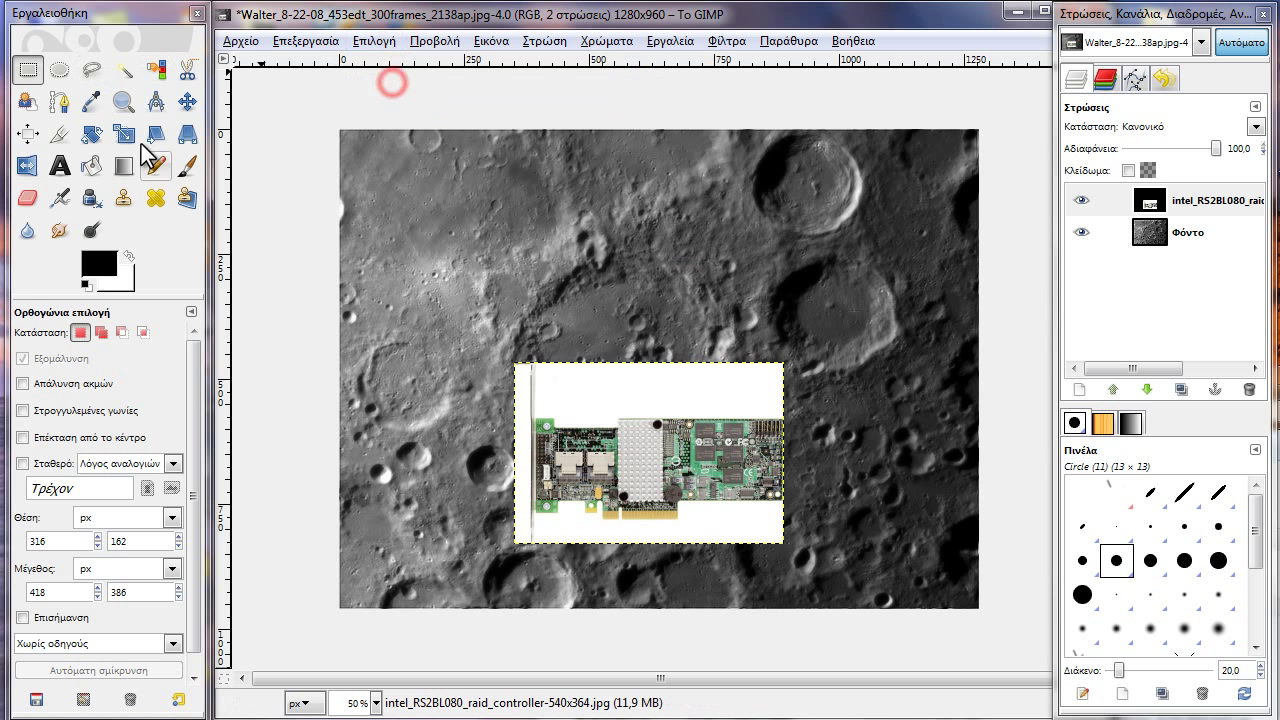
pyautogui.click(187, 101)
pyautogui.moveTo(765, 425); pyautogui.dragTo(923, 189)
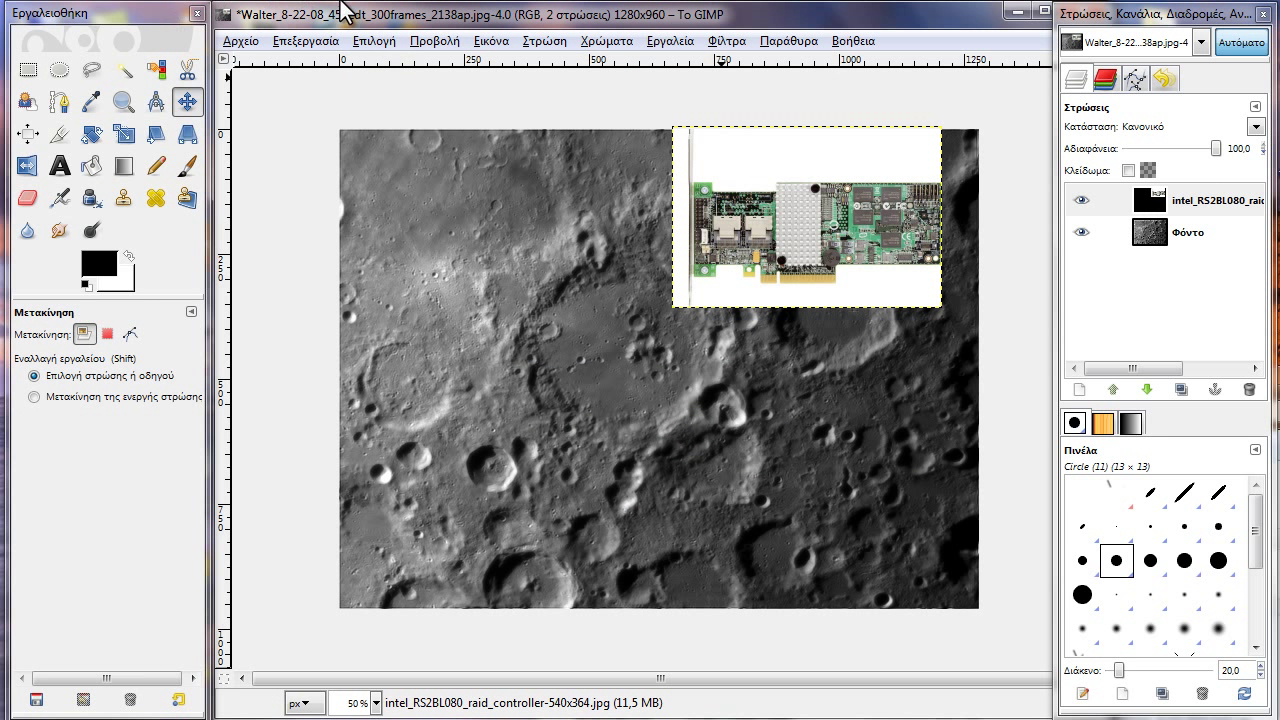
pyautogui.moveTo(810, 245); pyautogui.dragTo(660, 265)
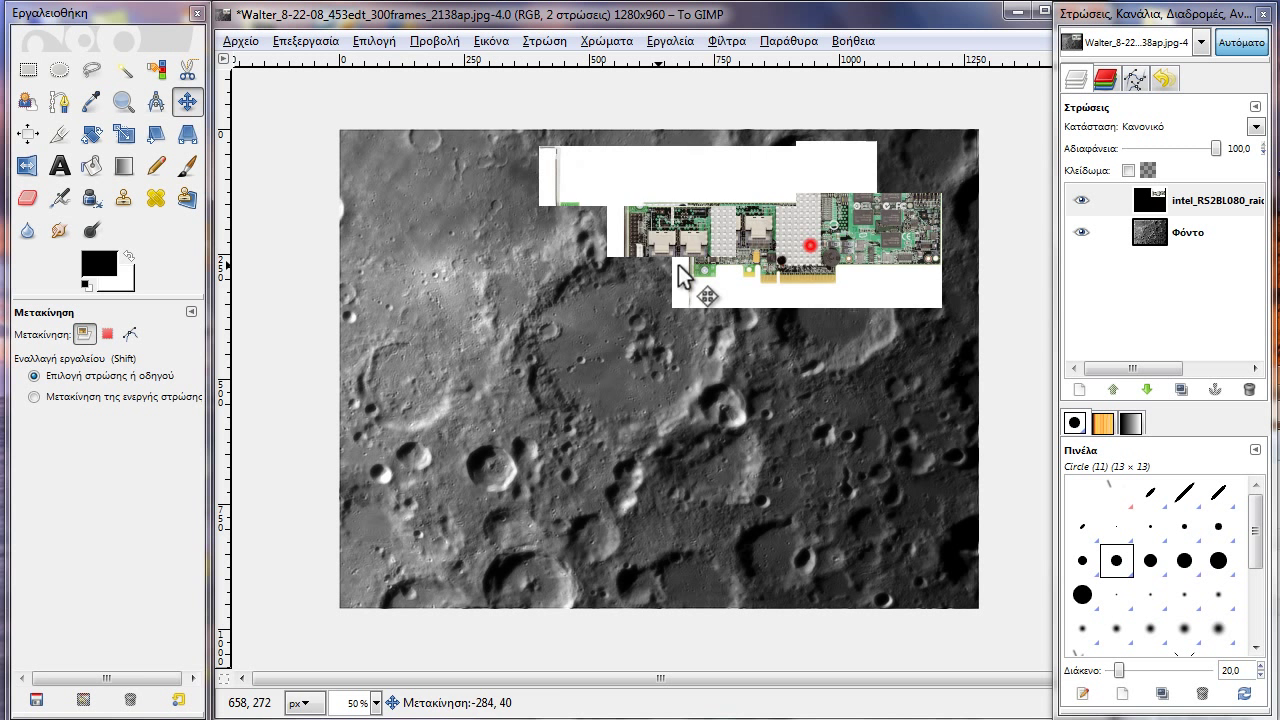
# Try several rotation angles on the RAID card layer, then reset the angle to 0.
pyautogui.click(91, 133)
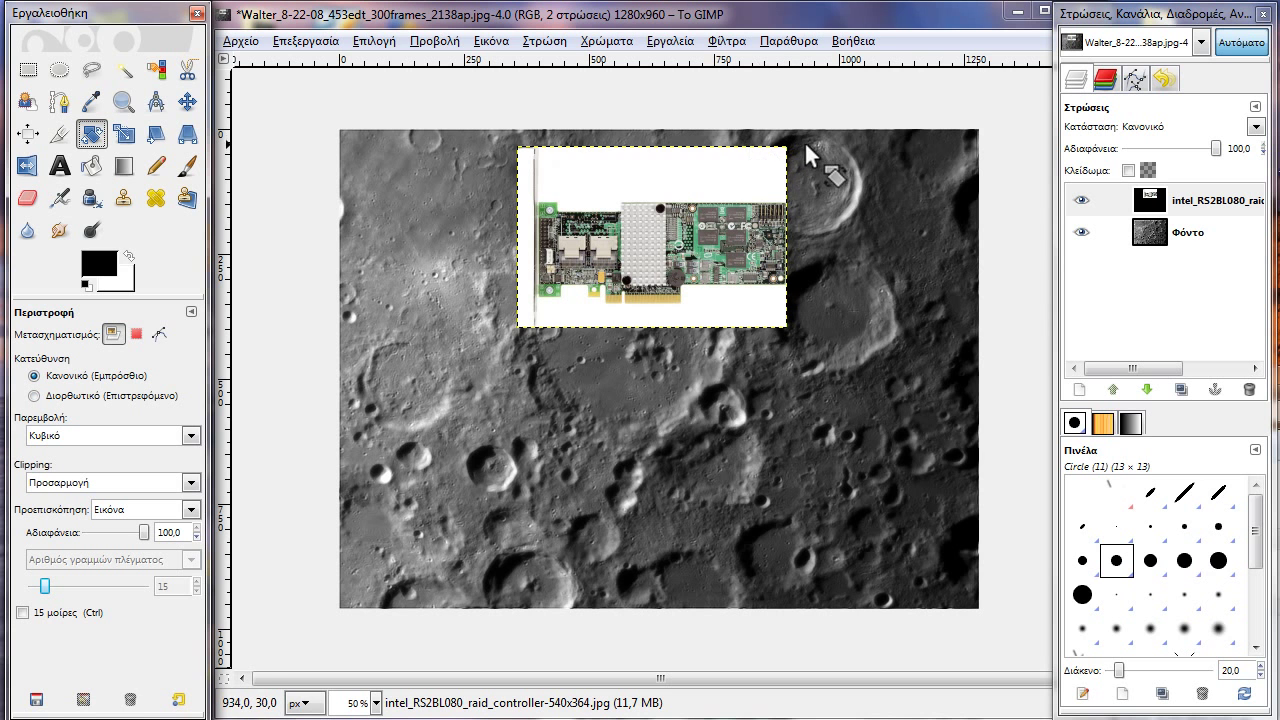
pyautogui.moveTo(791, 136)
pyautogui.mouseDown()
pyautogui.moveTo(797, 160)
pyautogui.moveTo(733, 172)
pyautogui.mouseUp()
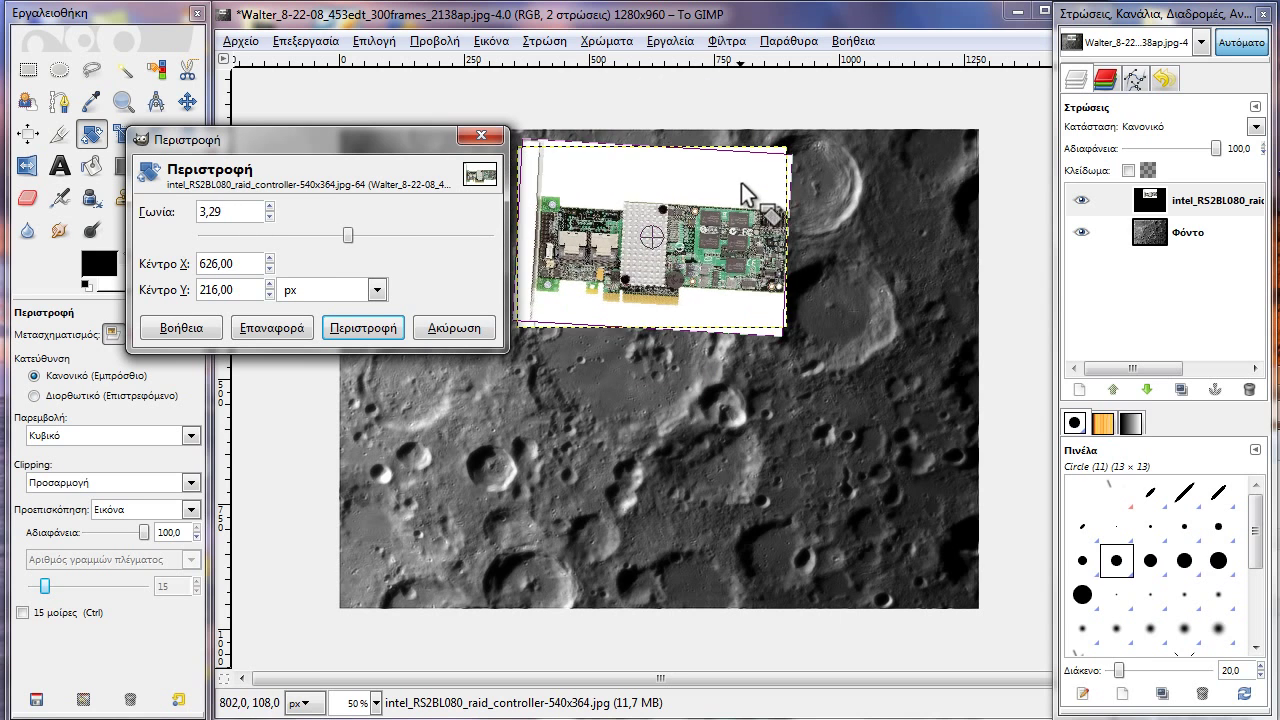
pyautogui.moveTo(735, 180); pyautogui.dragTo(739, 176)
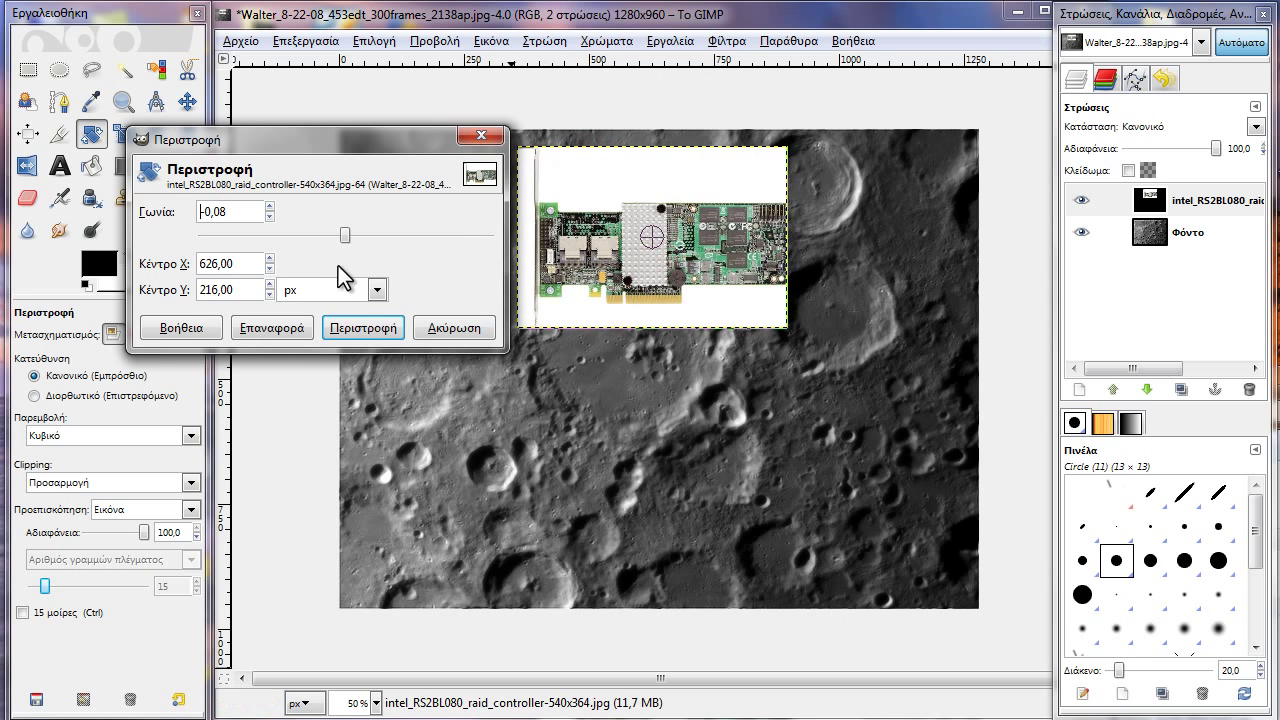
pyautogui.moveTo(345, 235)
pyautogui.mouseDown()
pyautogui.moveTo(257, 239)
pyautogui.moveTo(386, 243)
pyautogui.moveTo(367, 240)
pyautogui.mouseUp()
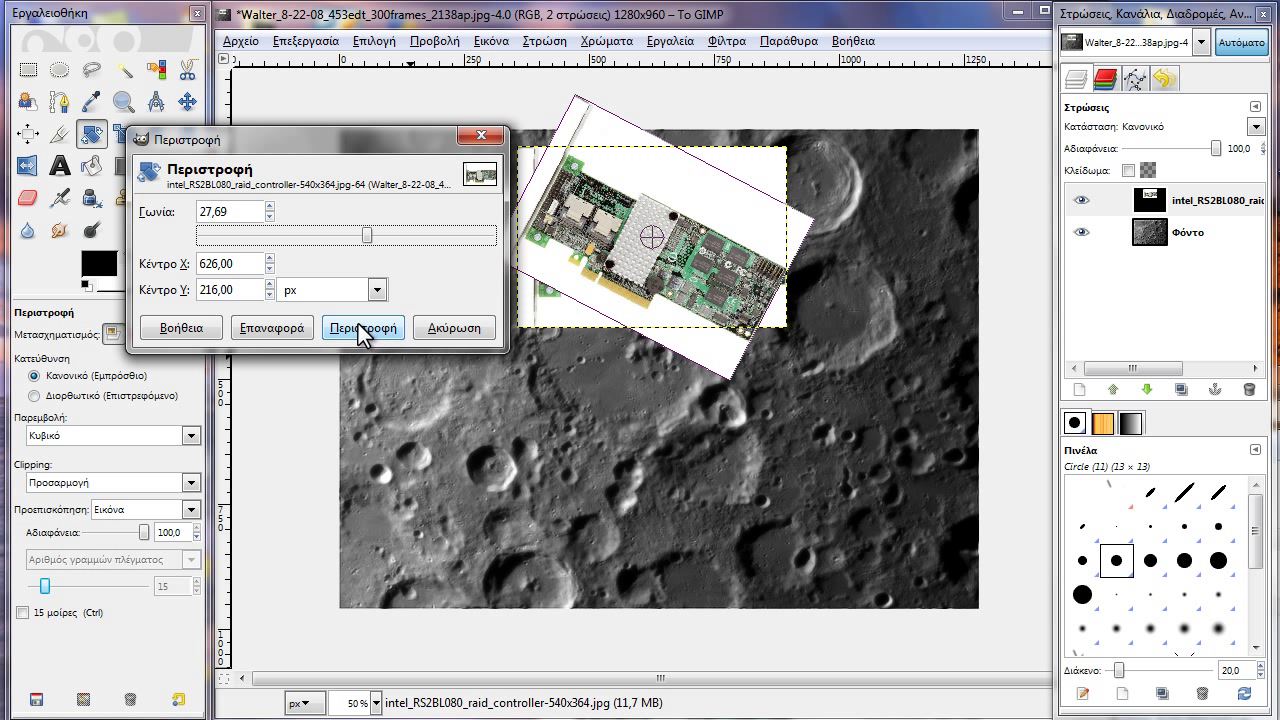
pyautogui.click(262, 327)
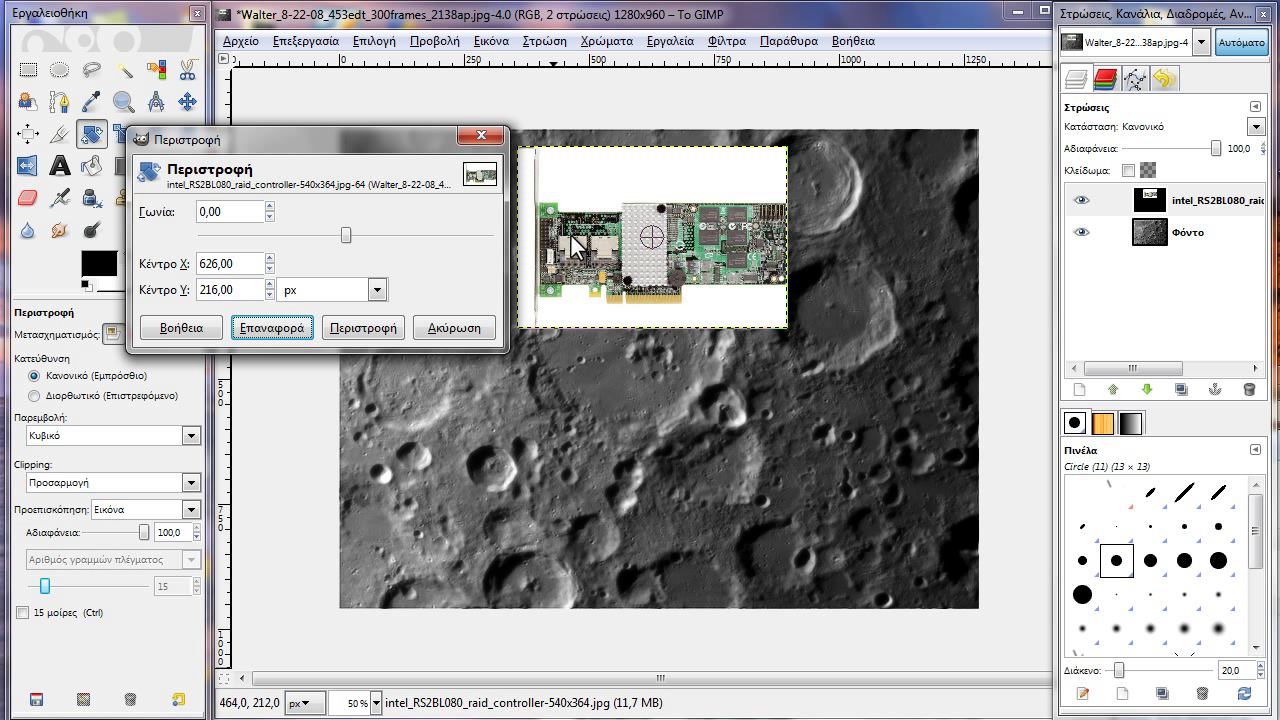
# Experiment with rotation angles and centre positions, then reset the rotation.
pyautogui.moveTo(352, 237)
pyautogui.mouseDown()
pyautogui.moveTo(386, 241)
pyautogui.moveTo(337, 245)
pyautogui.moveTo(352, 243)
pyautogui.mouseUp()
pyautogui.click(255, 326)
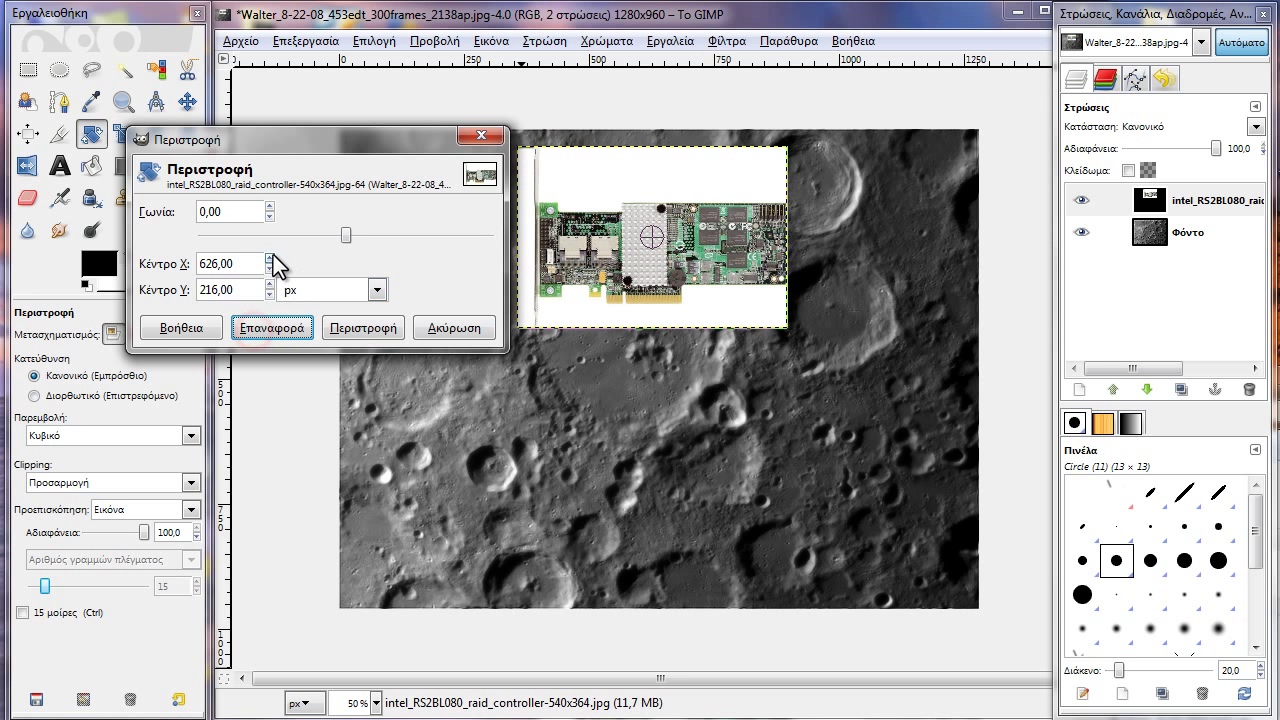
pyautogui.moveTo(651, 238); pyautogui.dragTo(747, 181)
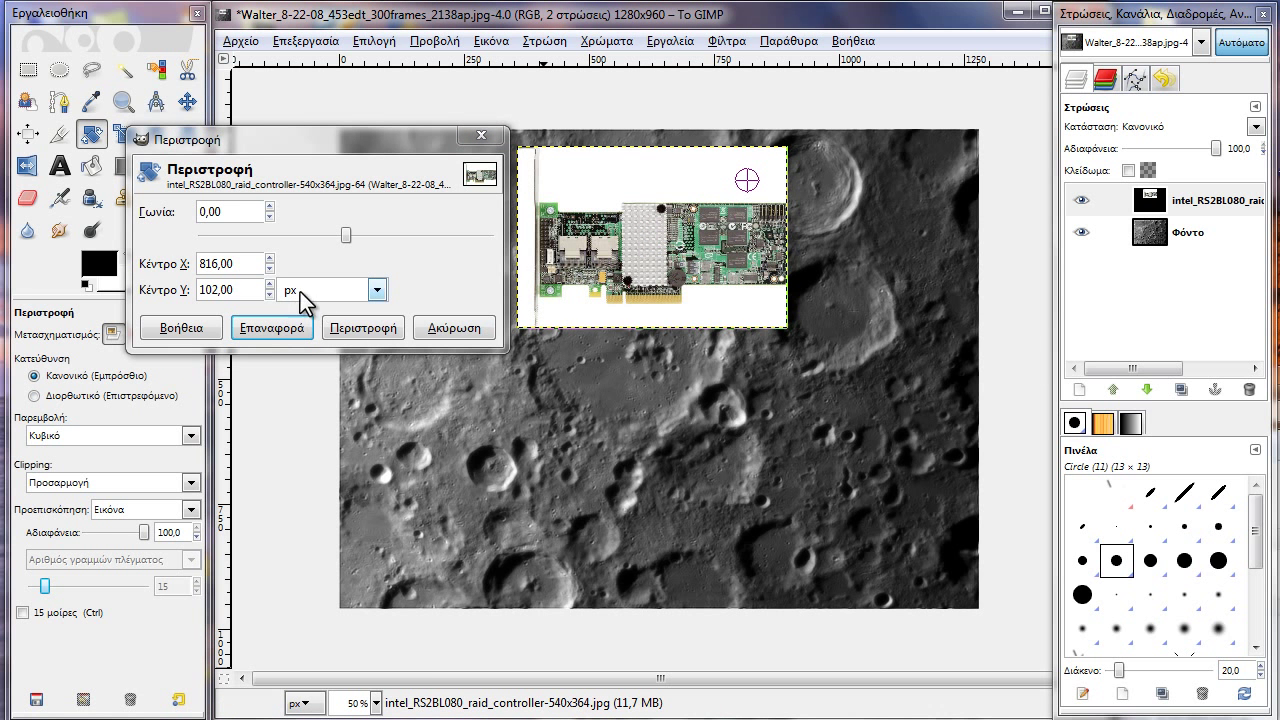
pyautogui.moveTo(347, 238)
pyautogui.mouseDown()
pyautogui.moveTo(462, 240)
pyautogui.moveTo(572, 270)
pyautogui.mouseUp()
pyautogui.moveTo(470, 234)
pyautogui.mouseDown()
pyautogui.moveTo(158, 250)
pyautogui.moveTo(361, 256)
pyautogui.moveTo(331, 256)
pyautogui.moveTo(346, 256)
pyautogui.mouseUp()
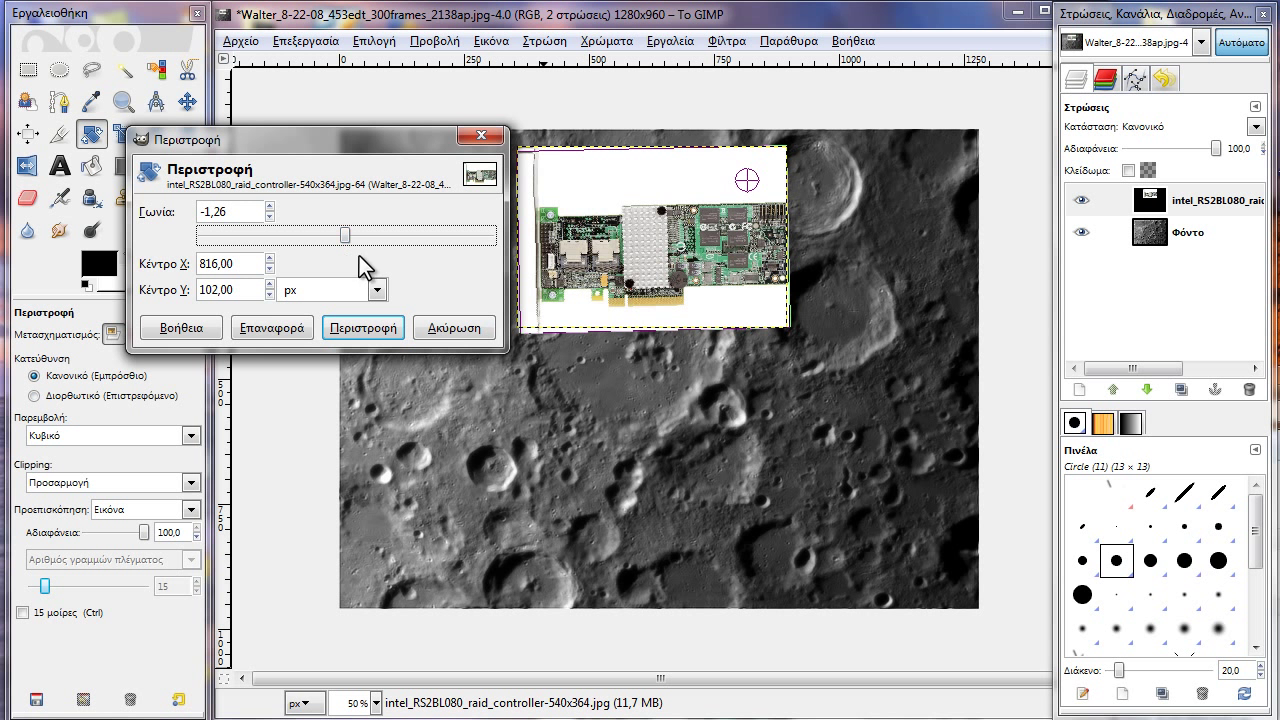
pyautogui.click(290, 322)
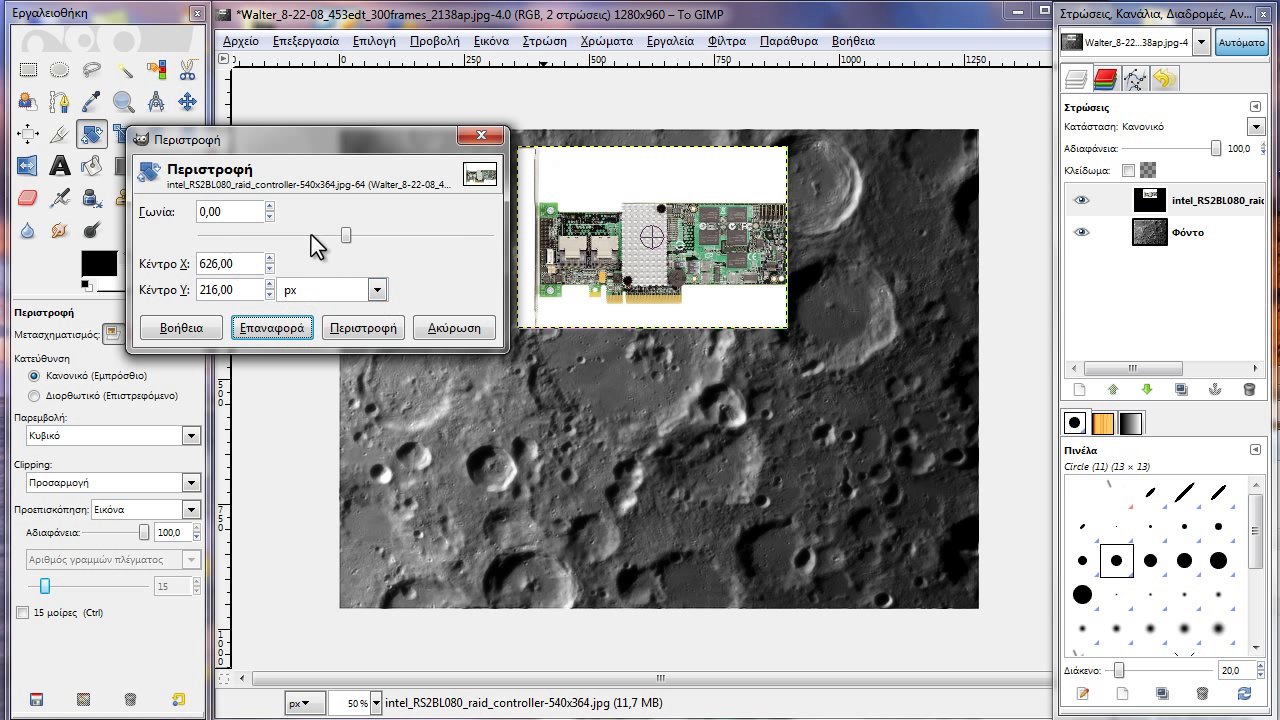
# Rotate the card 127.13° around a centre near its lower right (836, 348).
pyautogui.moveTo(652, 236)
pyautogui.mouseDown()
pyautogui.moveTo(563, 297)
pyautogui.moveTo(723, 302)
pyautogui.mouseUp()
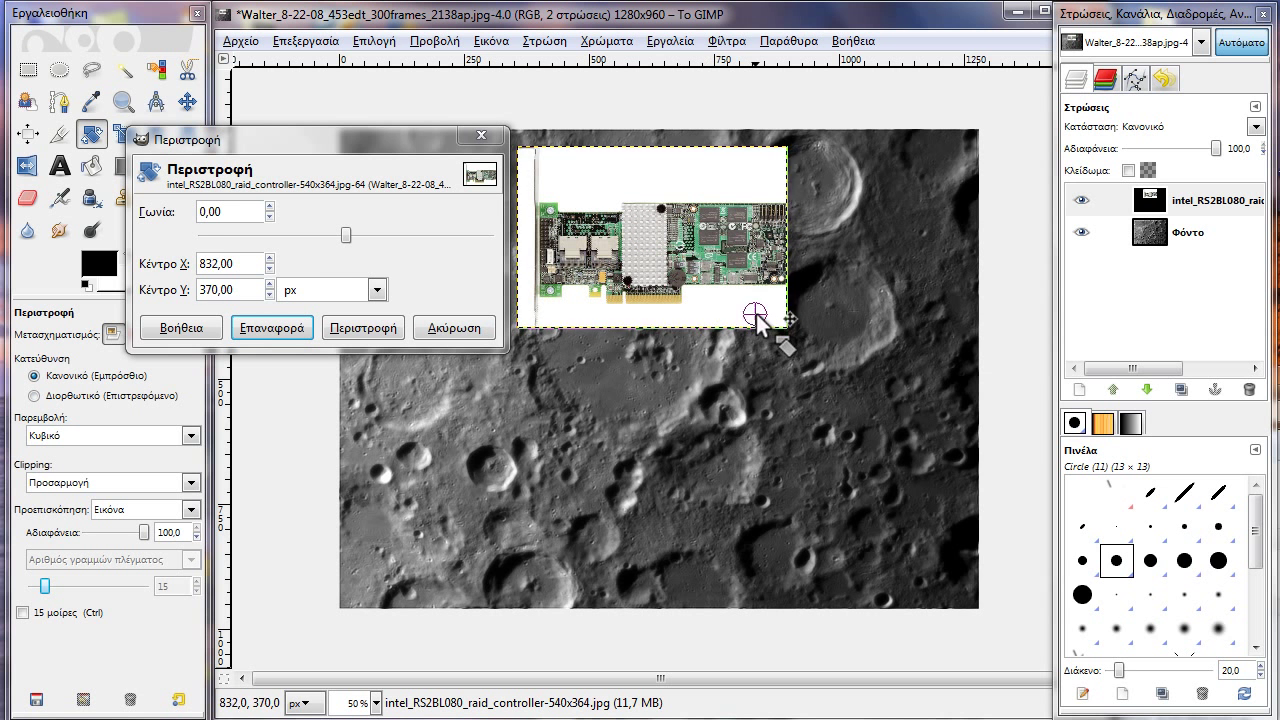
pyautogui.moveTo(350, 244)
pyautogui.mouseDown()
pyautogui.moveTo(428, 244)
pyautogui.moveTo(450, 271)
pyautogui.mouseUp()
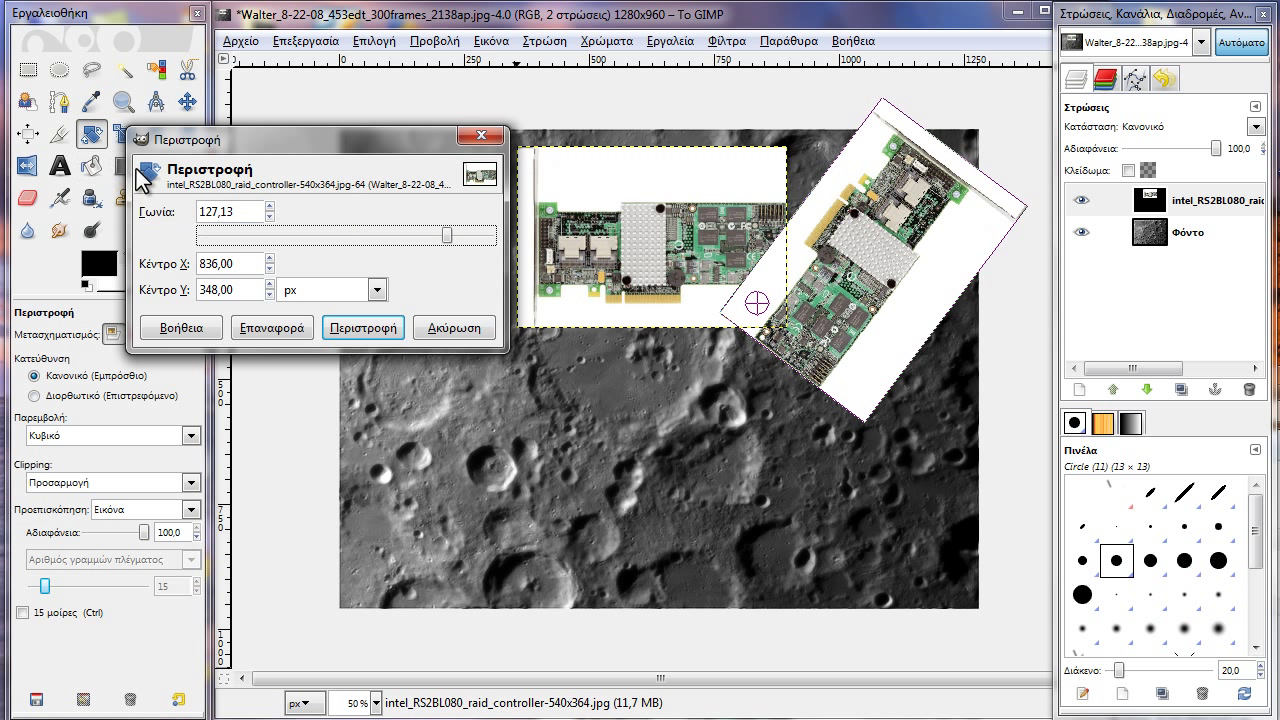
pyautogui.click(389, 336)
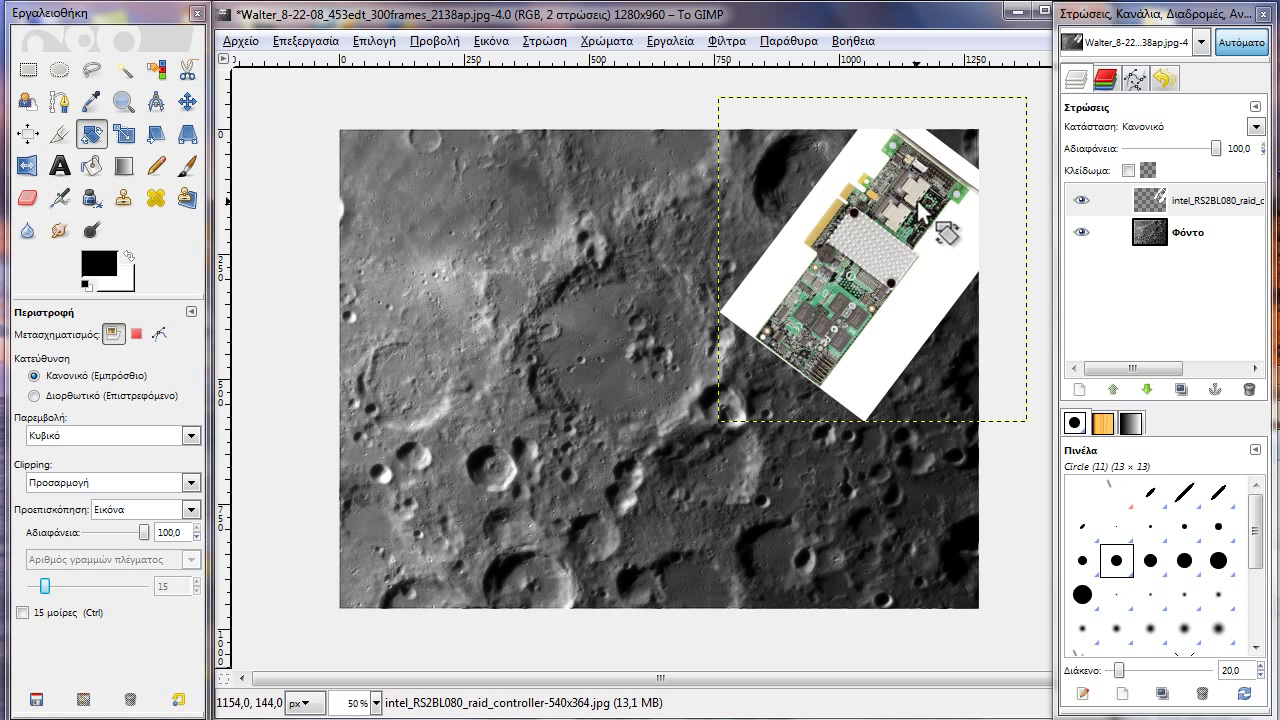
# Shift the rotated card layer slightly left and down in the moon's upper right.
pyautogui.click(187, 101)
pyautogui.moveTo(857, 225)
pyautogui.mouseDown()
pyautogui.moveTo(866, 290)
pyautogui.moveTo(842, 303)
pyautogui.mouseUp()
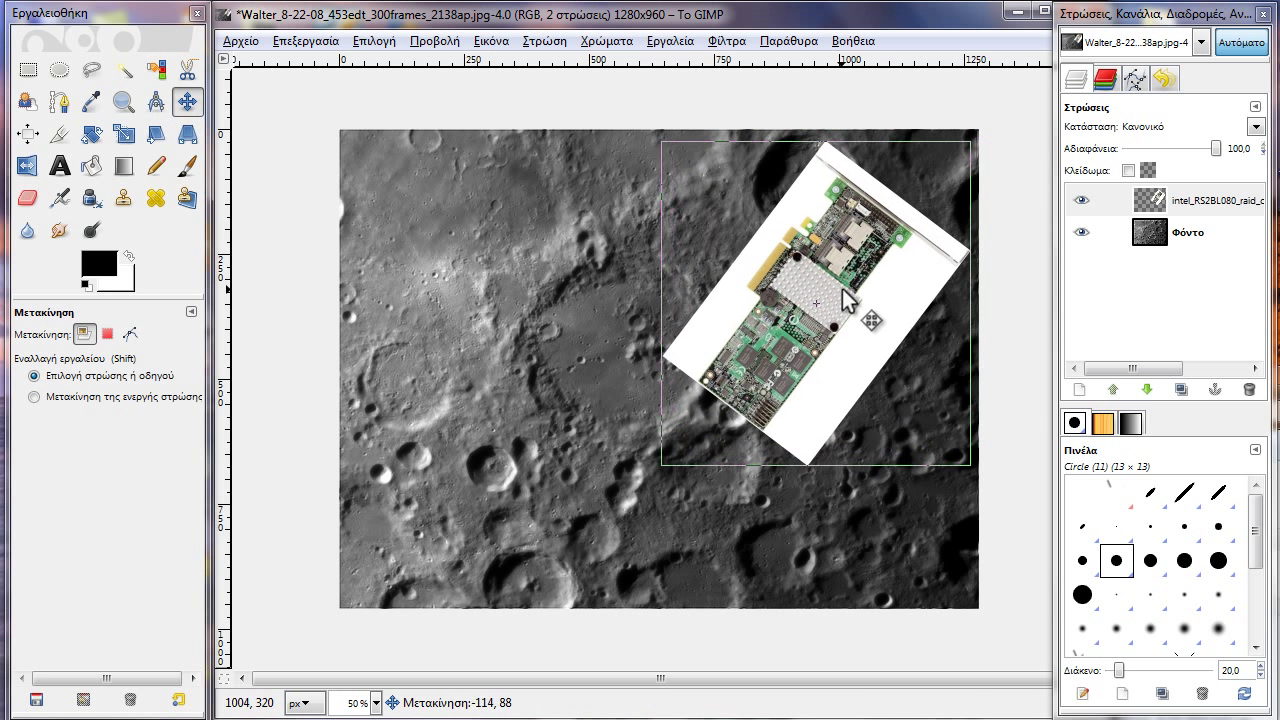
pyautogui.click(123, 134)
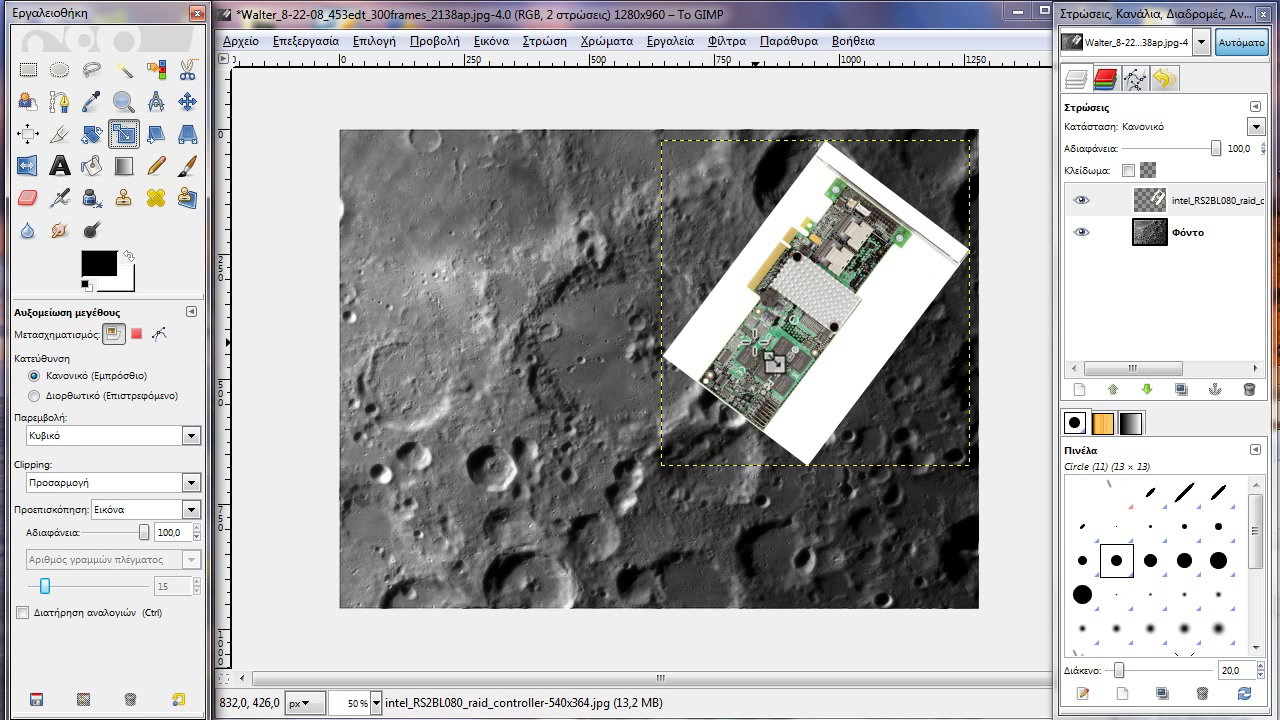
# Make trial enlargements of the card layer and return it to its original size.
pyautogui.click(757, 342)
pyautogui.moveTo(660, 458)
pyautogui.mouseDown()
pyautogui.moveTo(447, 597)
pyautogui.moveTo(690, 450)
pyautogui.mouseUp()
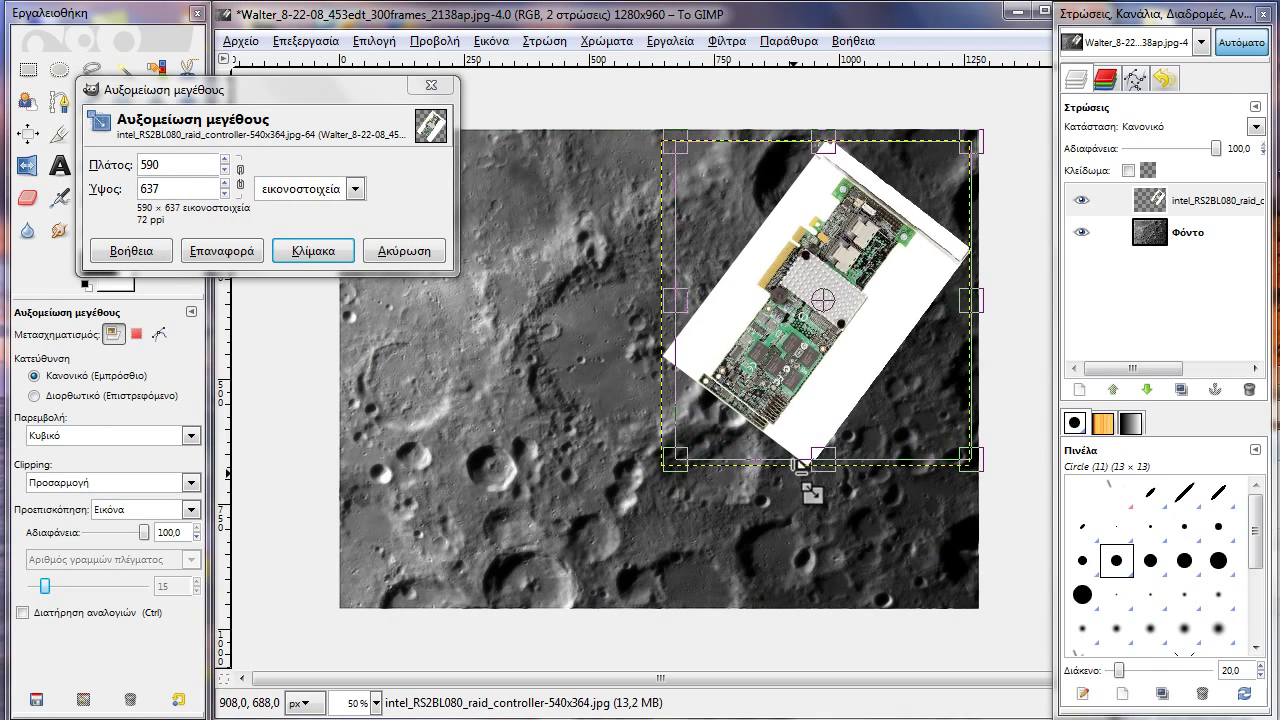
pyautogui.press('Return')
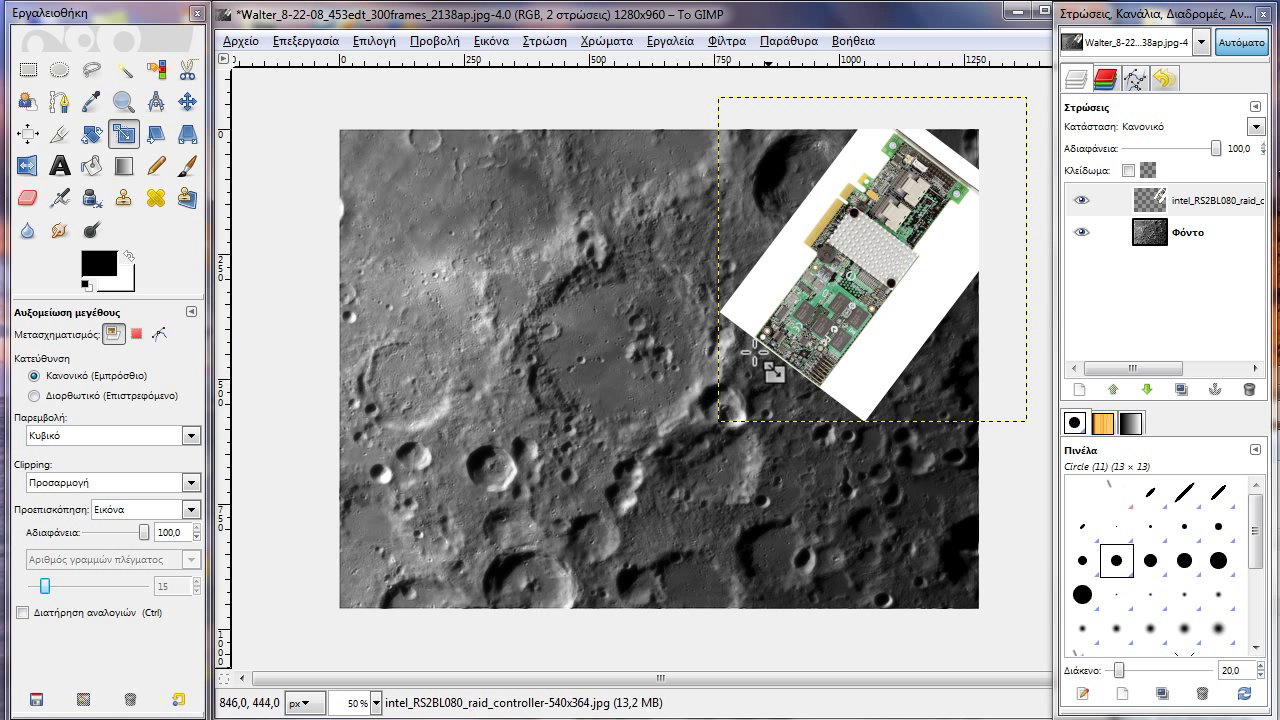
pyautogui.click(852, 338)
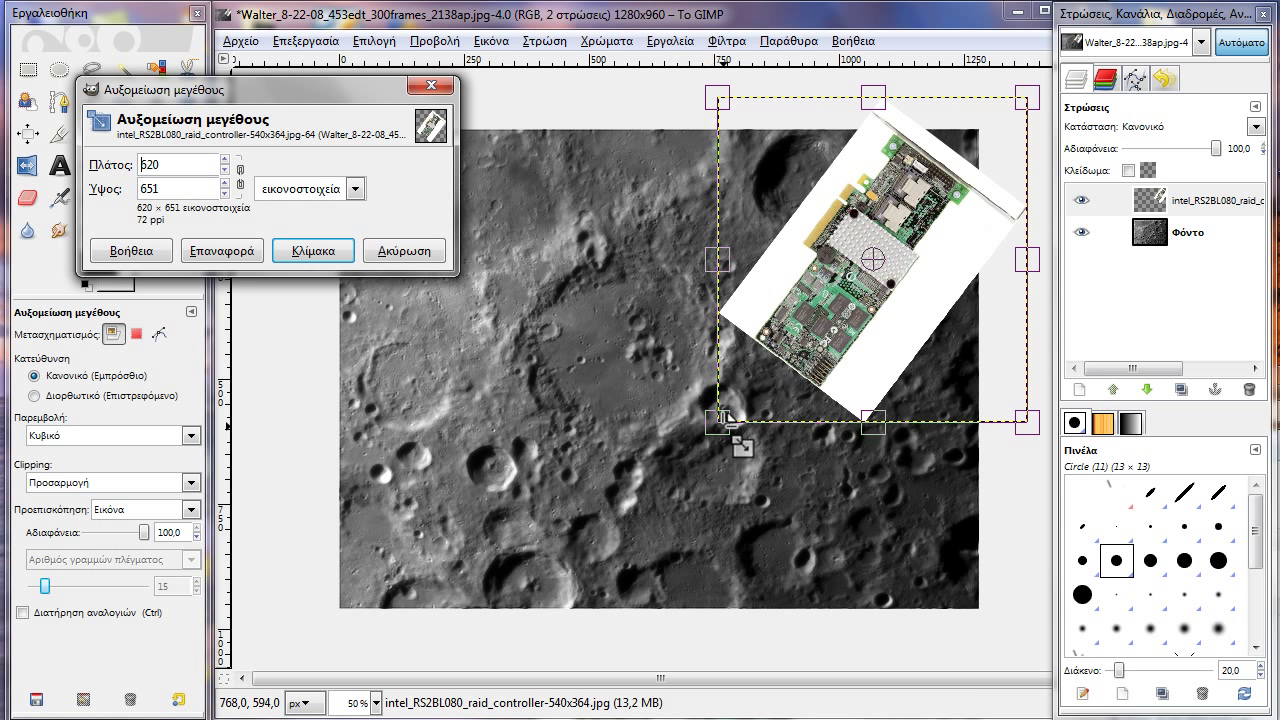
pyautogui.moveTo(725, 415)
pyautogui.mouseDown()
pyautogui.moveTo(613, 502)
pyautogui.moveTo(530, 612)
pyautogui.moveTo(486, 562)
pyautogui.moveTo(566, 582)
pyautogui.moveTo(513, 596)
pyautogui.moveTo(583, 593)
pyautogui.moveTo(583, 551)
pyautogui.moveTo(463, 606)
pyautogui.moveTo(393, 607)
pyautogui.moveTo(530, 590)
pyautogui.moveTo(660, 525)
pyautogui.moveTo(582, 538)
pyautogui.mouseUp()
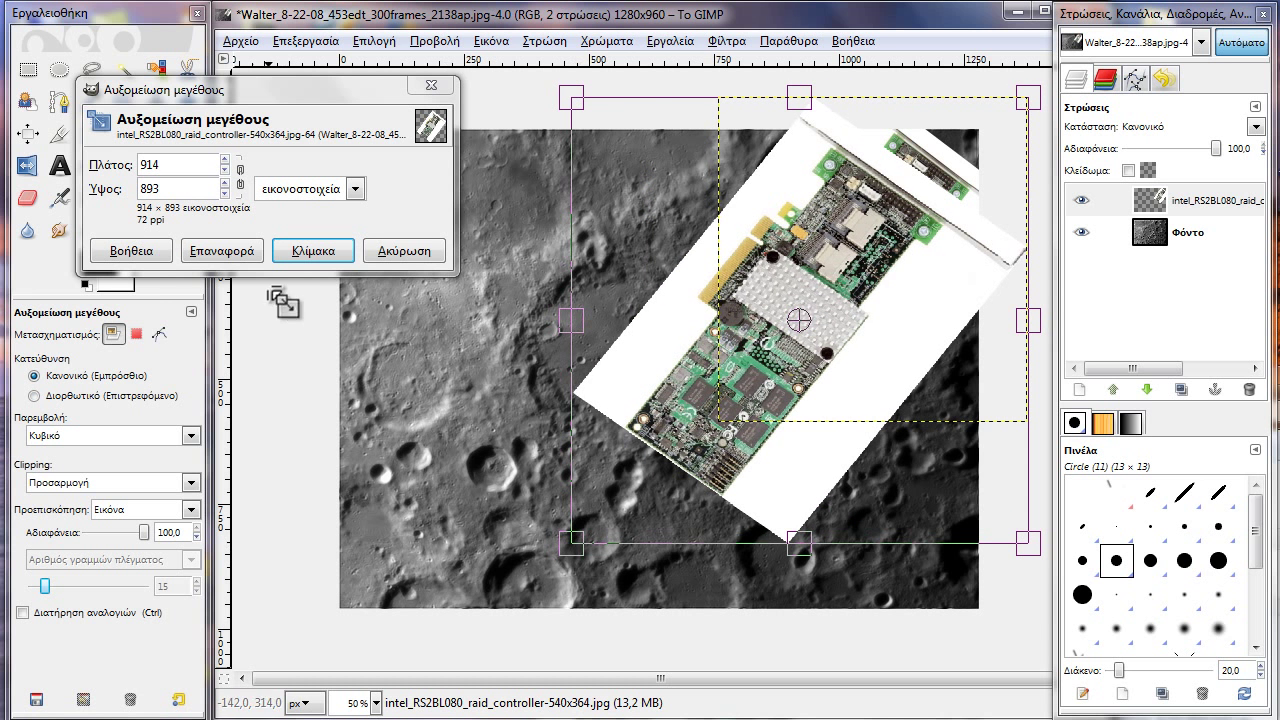
pyautogui.click(220, 250)
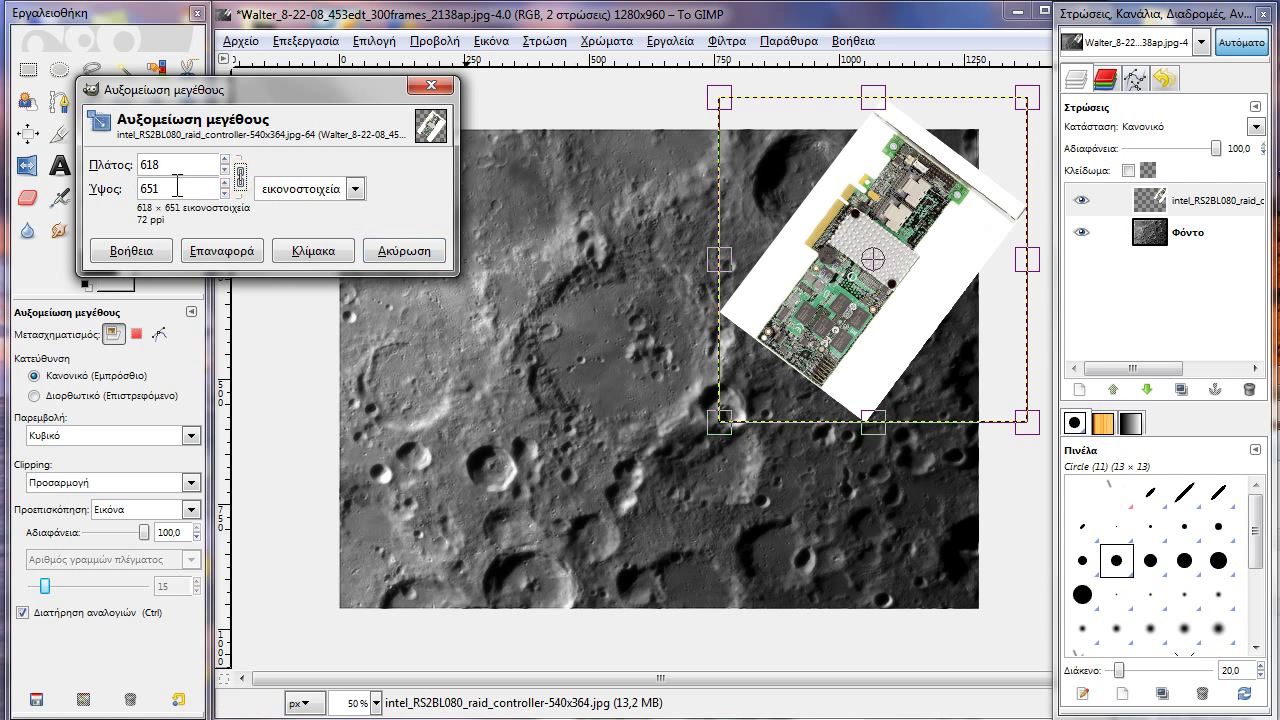
pyautogui.moveTo(720, 424)
pyautogui.mouseDown()
pyautogui.moveTo(632, 497)
pyautogui.moveTo(548, 540)
pyautogui.moveTo(492, 503)
pyautogui.moveTo(697, 440)
pyautogui.mouseUp()
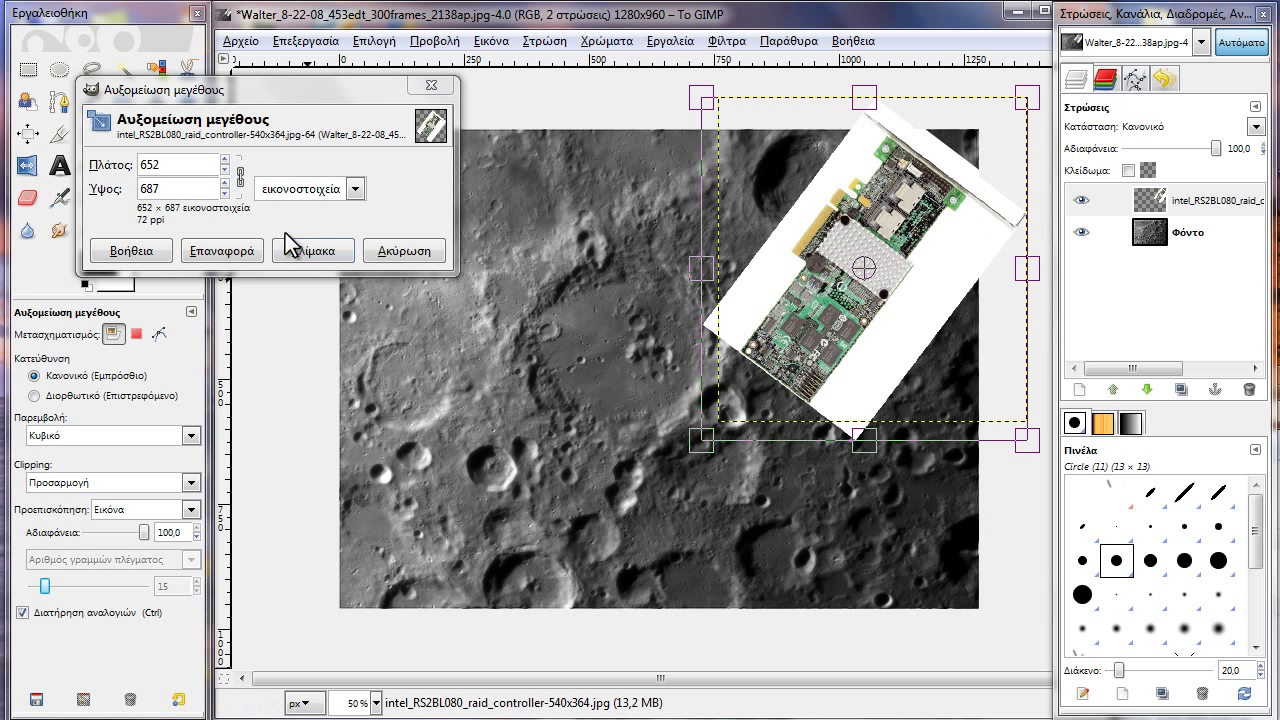
# Try a non-proportional wider, flatter stretch of the card, then undo it.
pyautogui.click(239, 177)
pyautogui.moveTo(709, 443)
pyautogui.mouseDown()
pyautogui.moveTo(614, 514)
pyautogui.moveTo(737, 425)
pyautogui.moveTo(609, 346)
pyautogui.moveTo(697, 354)
pyautogui.moveTo(628, 319)
pyautogui.mouseUp()
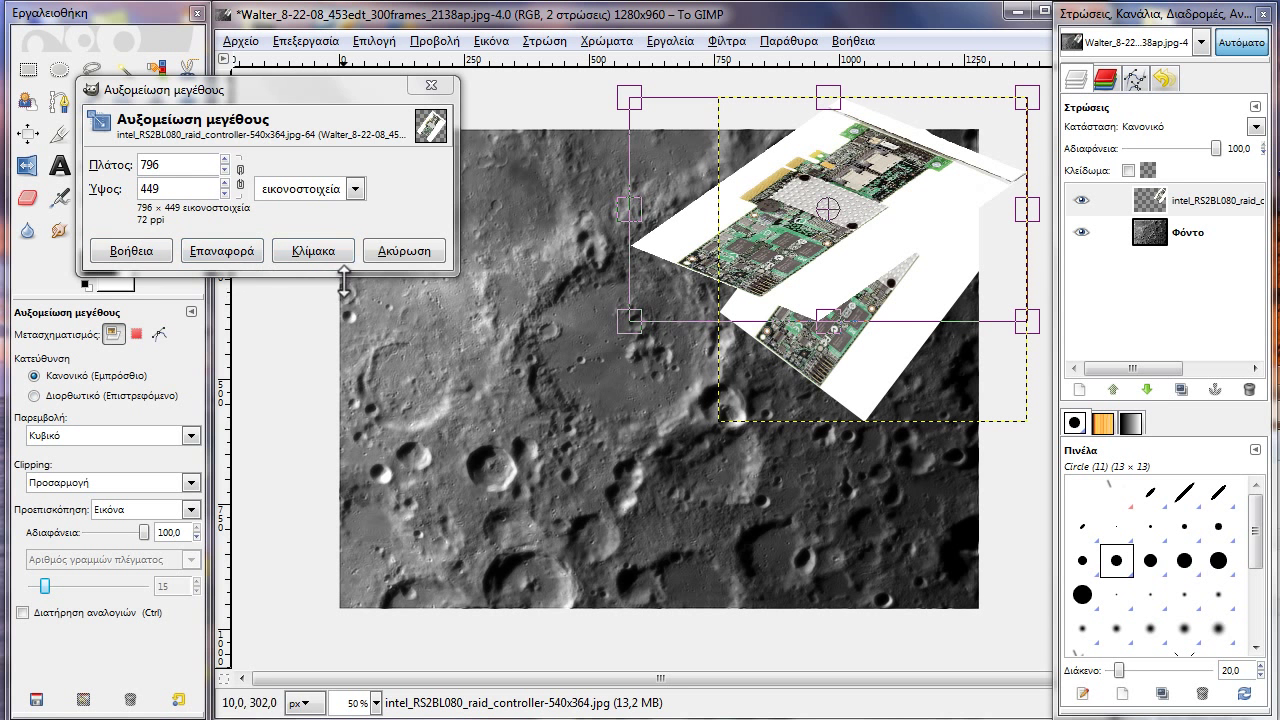
pyautogui.click(305, 248)
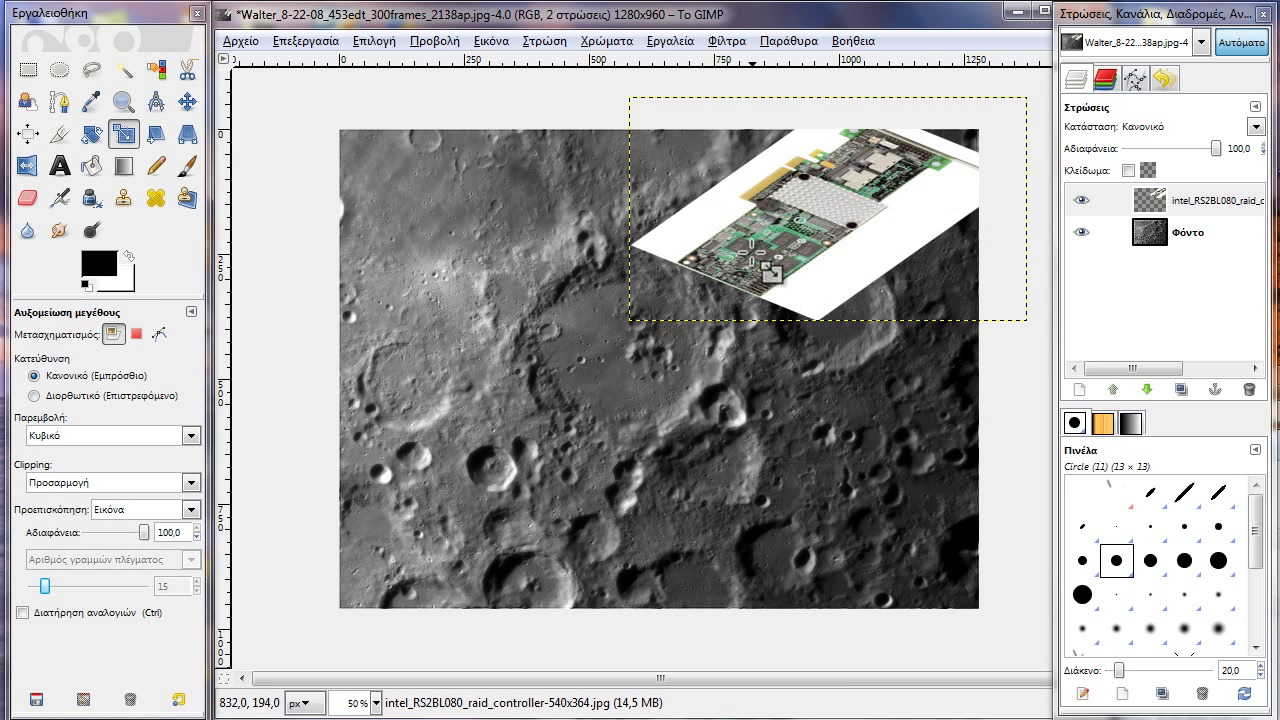
pyautogui.hotkey('ctrl', 'z')
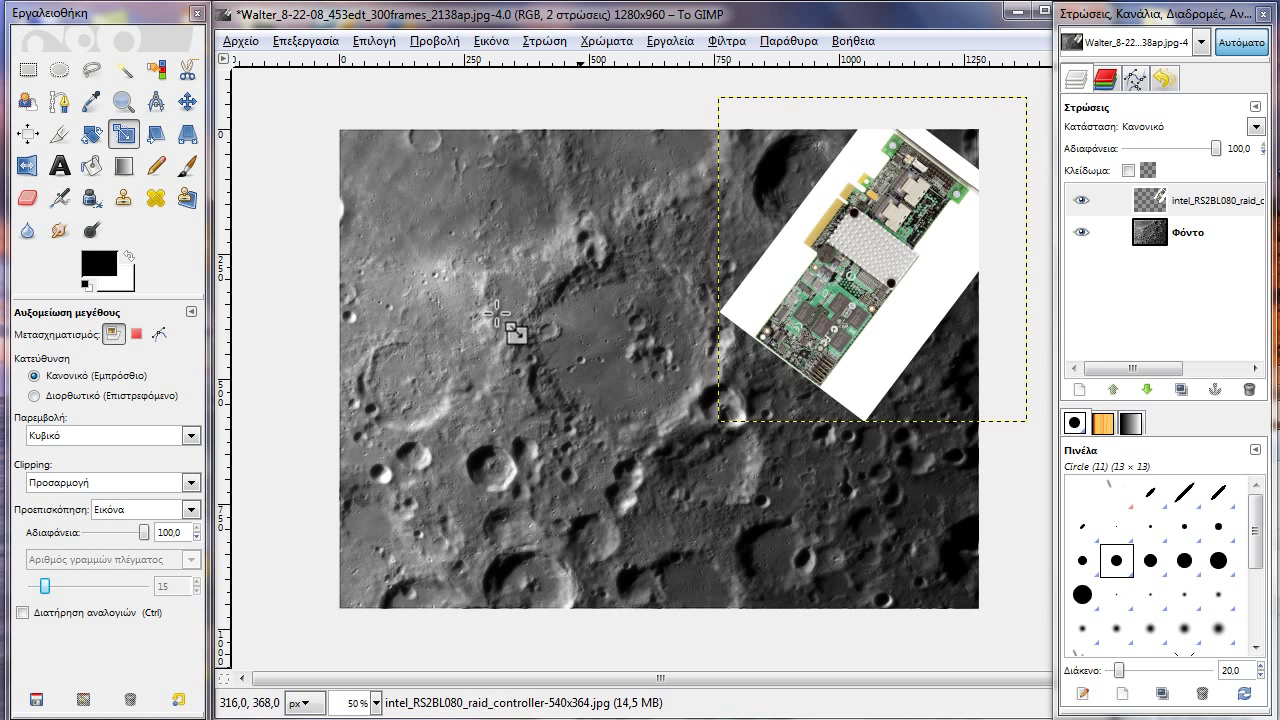
# Enlarge the card proportionally to 719 × 757 px with Keep aspect on.
pyautogui.click(895, 348)
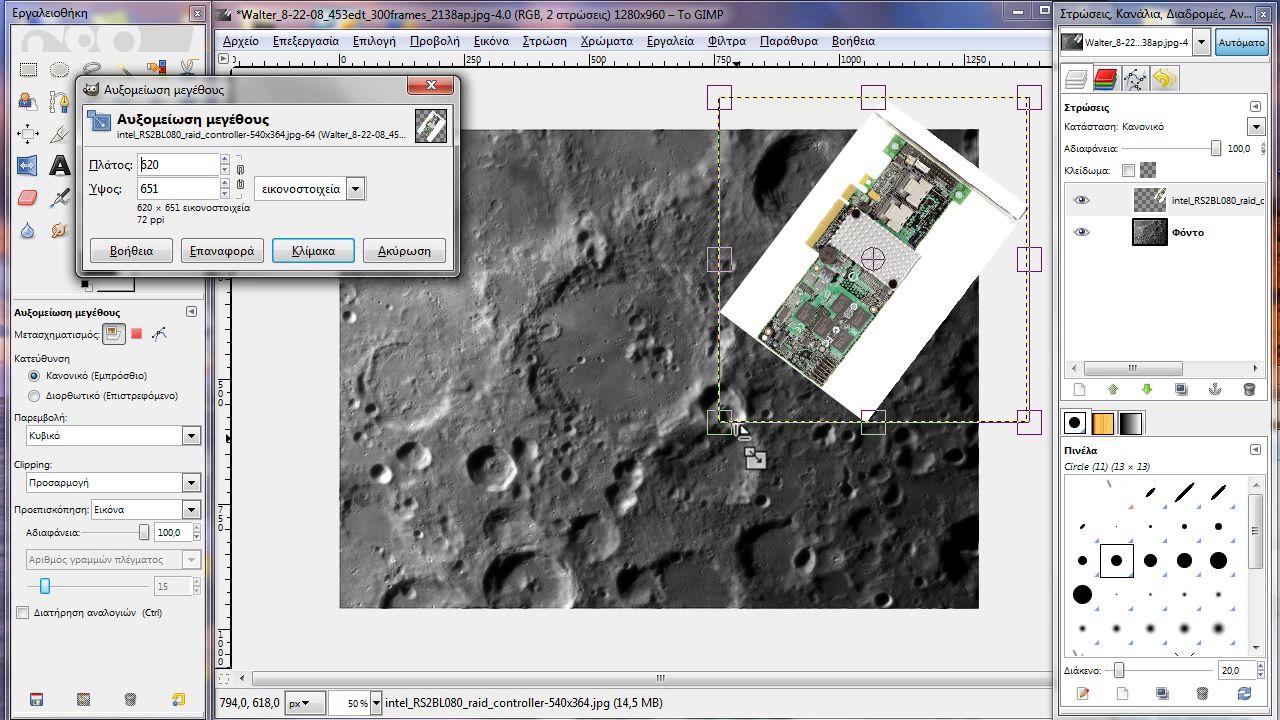
pyautogui.click(240, 176)
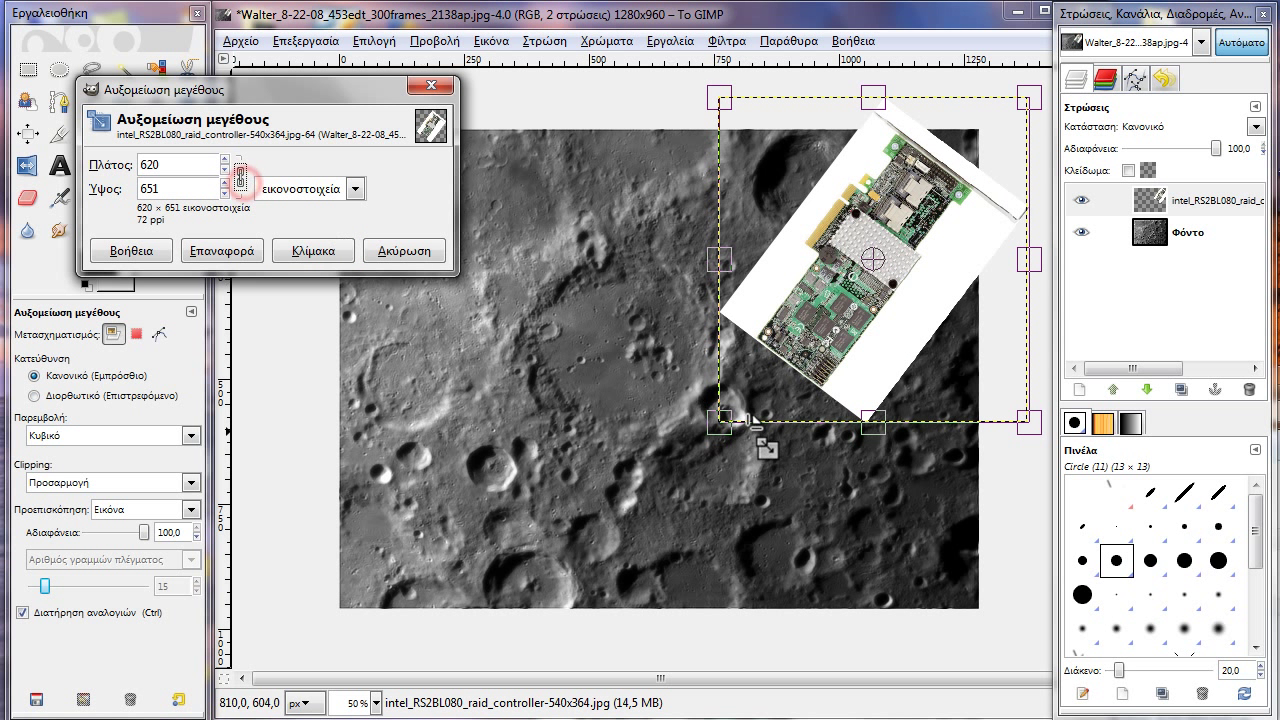
pyautogui.moveTo(722, 427); pyautogui.dragTo(672, 474)
pyautogui.click(318, 250)
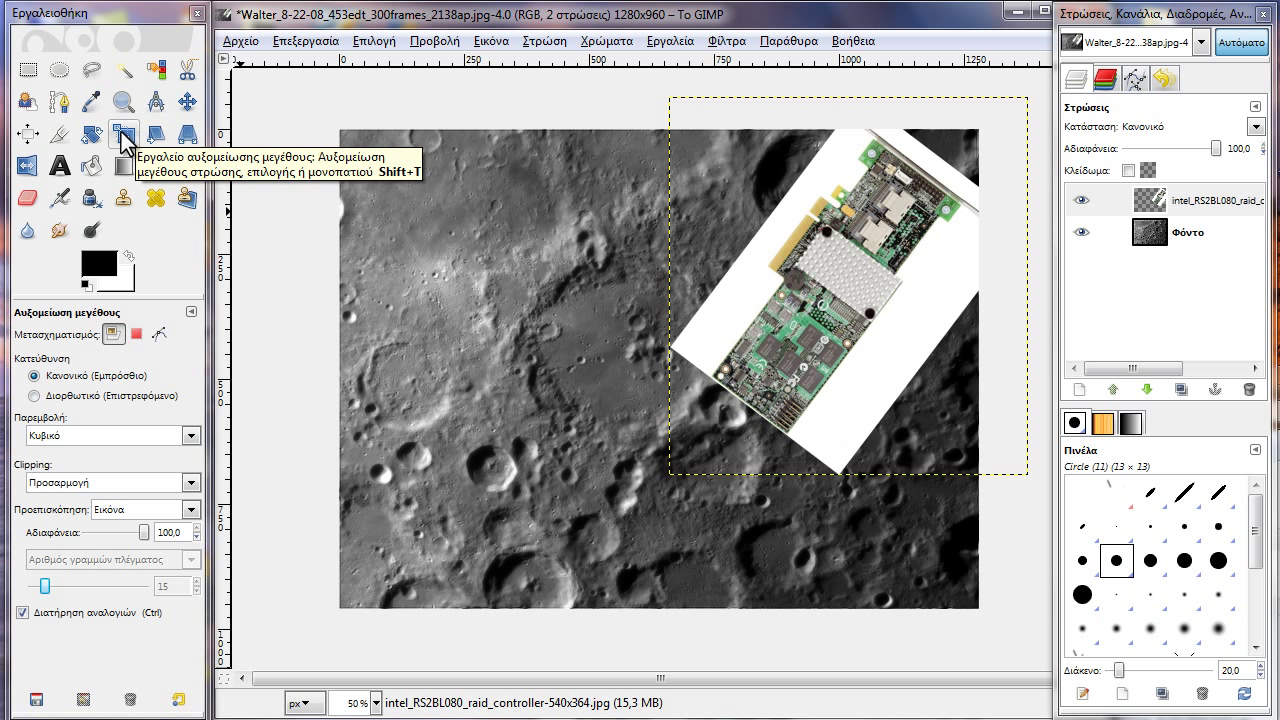
# Apply two horizontal shears to the RAID card layer, slanting it across the upper right.
pyautogui.click(162, 140)
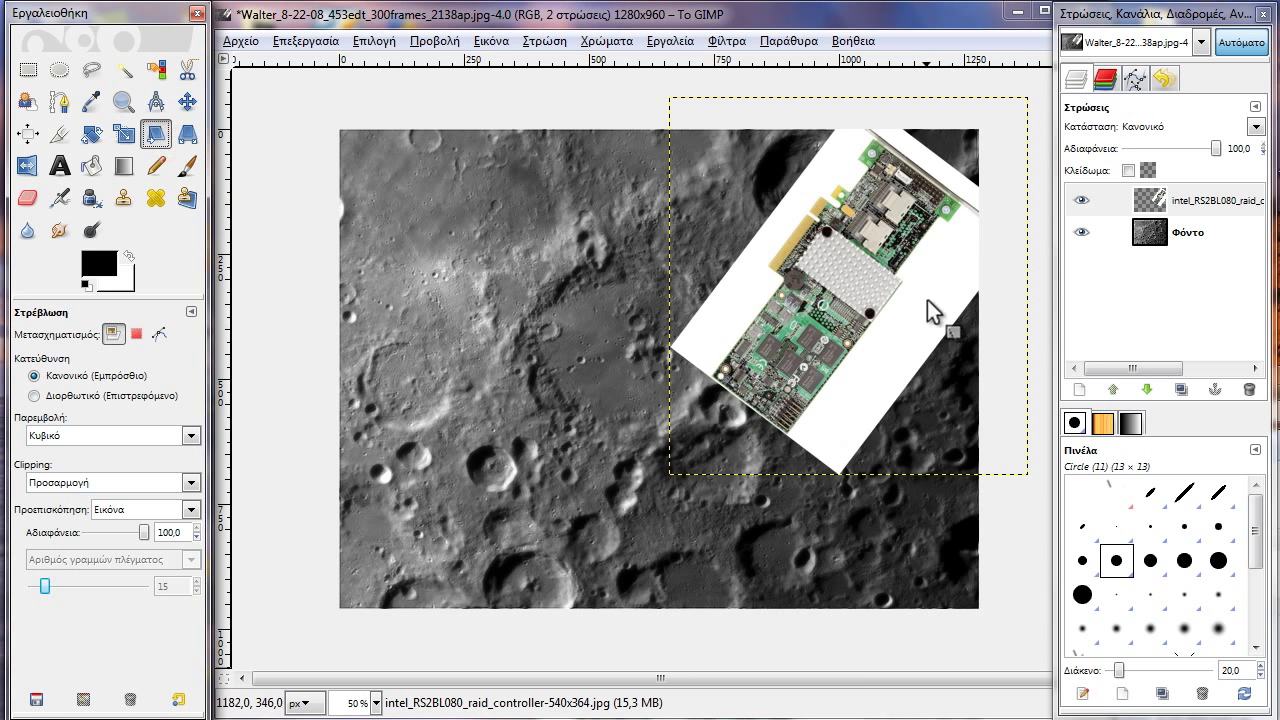
pyautogui.moveTo(743, 248); pyautogui.dragTo(586, 269)
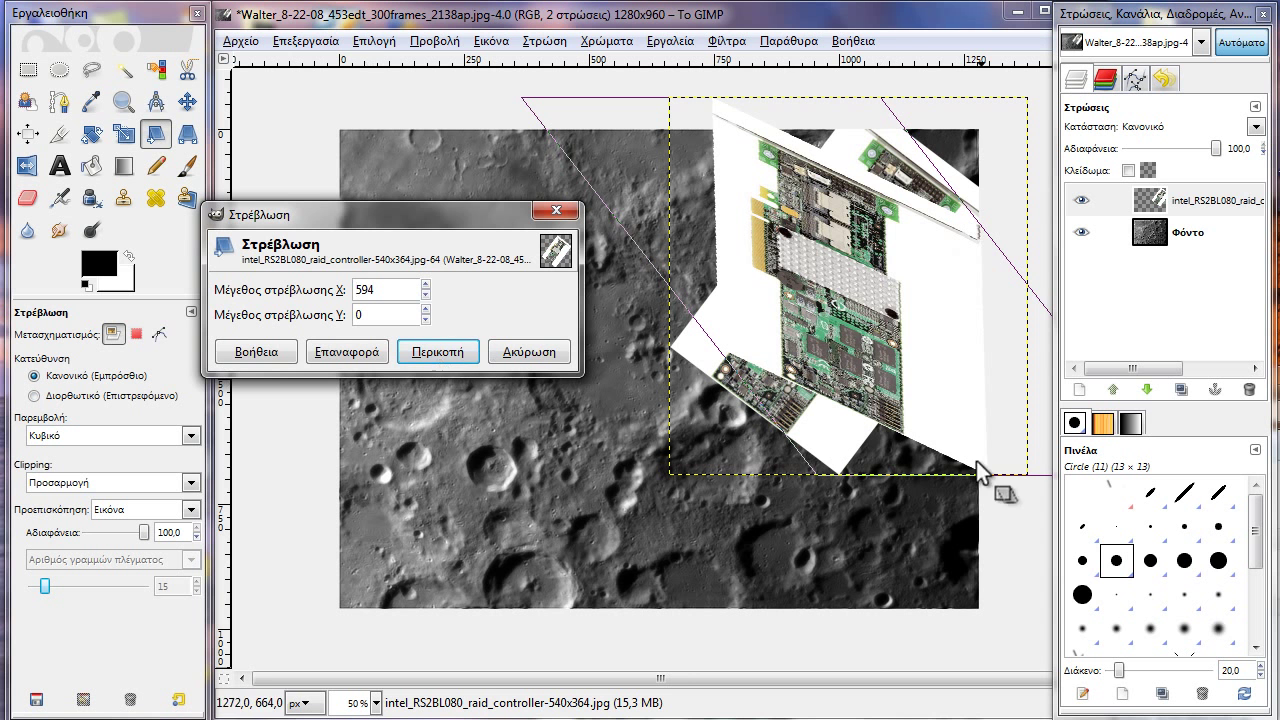
pyautogui.click(464, 360)
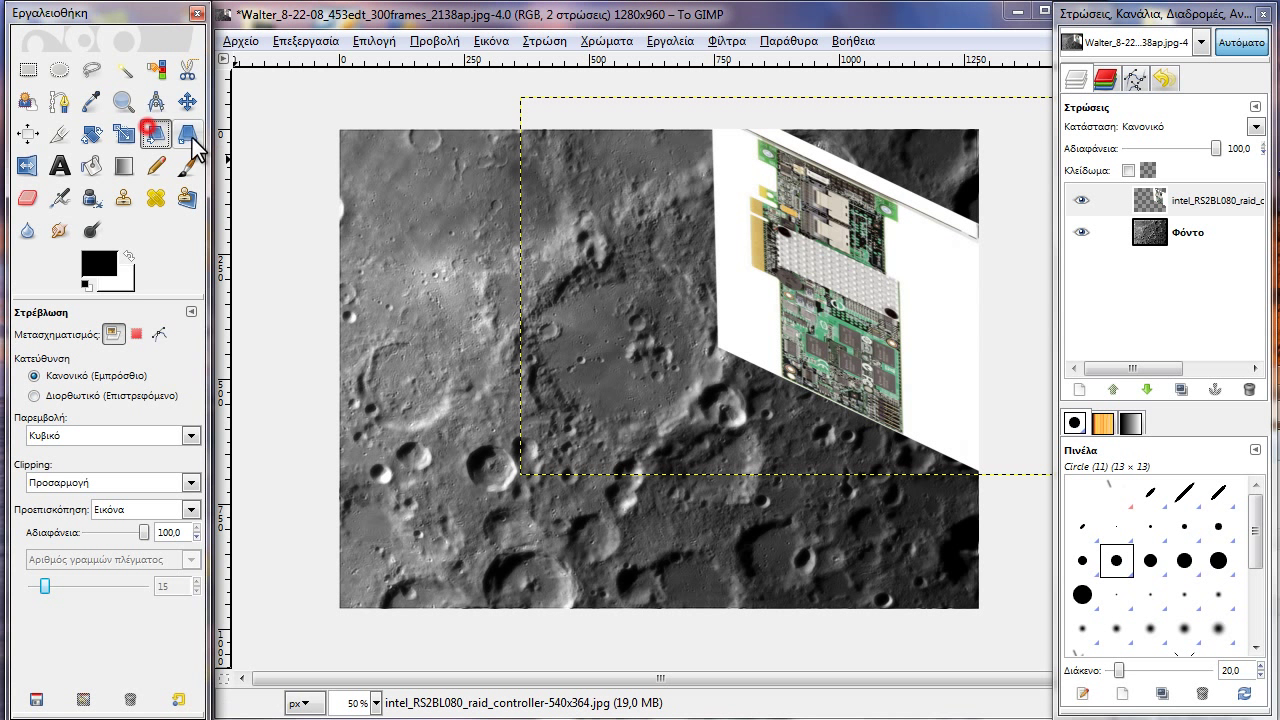
pyautogui.click(808, 264)
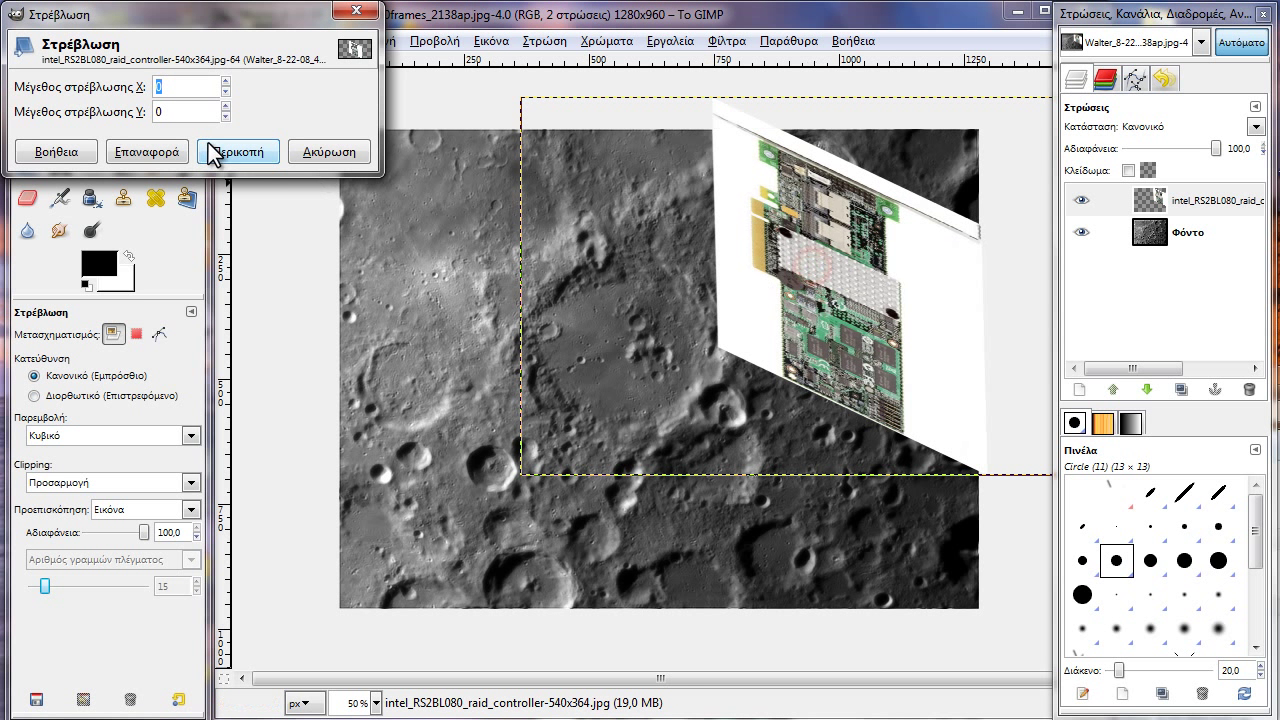
pyautogui.moveTo(752, 302)
pyautogui.mouseDown()
pyautogui.moveTo(924, 318)
pyautogui.moveTo(1023, 253)
pyautogui.moveTo(1275, 315)
pyautogui.moveTo(384, 338)
pyautogui.moveTo(810, 152)
pyautogui.mouseUp()
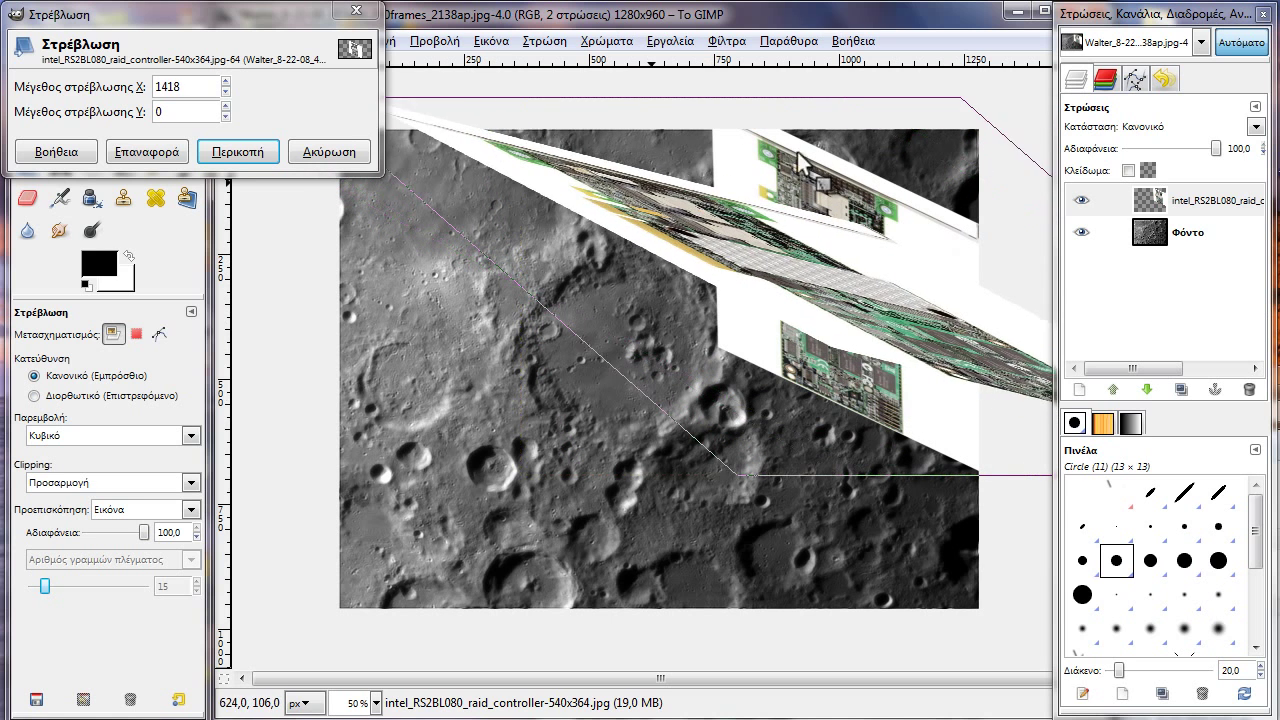
pyautogui.click(238, 155)
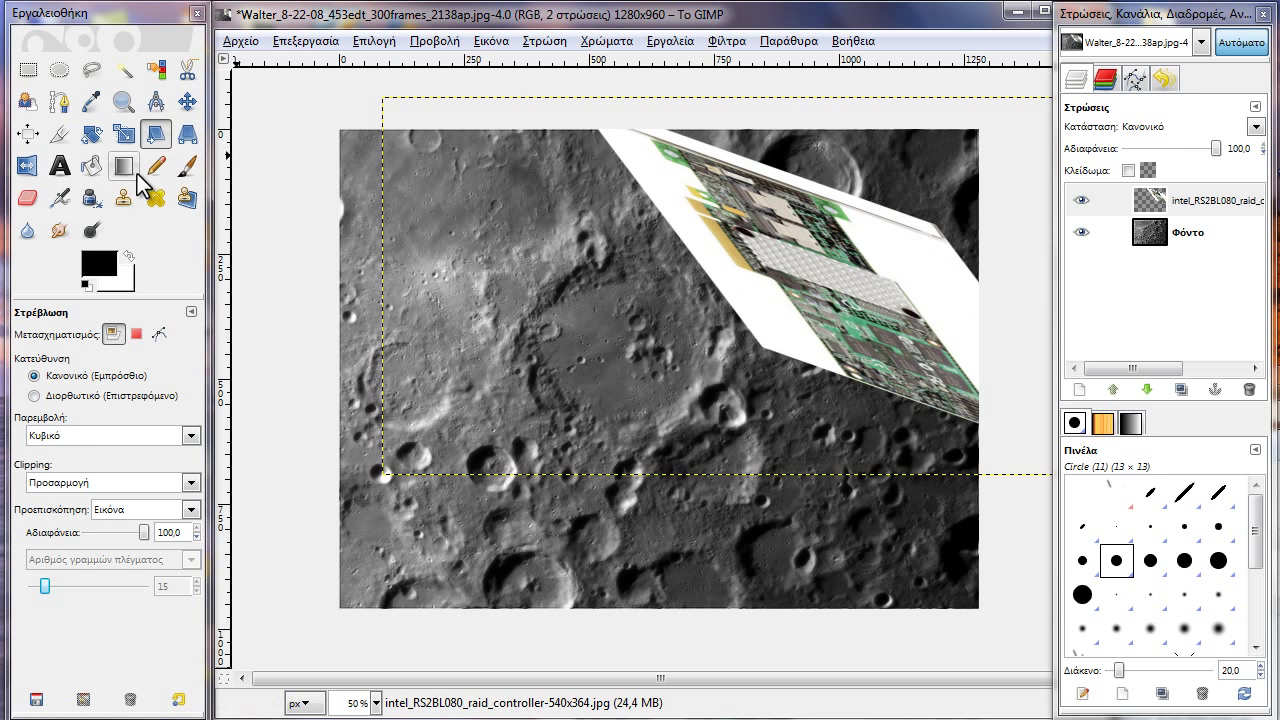
# Select the RAID card layer in the Layers panel and dismiss its context menu.
pyautogui.click(187, 136)
pyautogui.click(1188, 200)
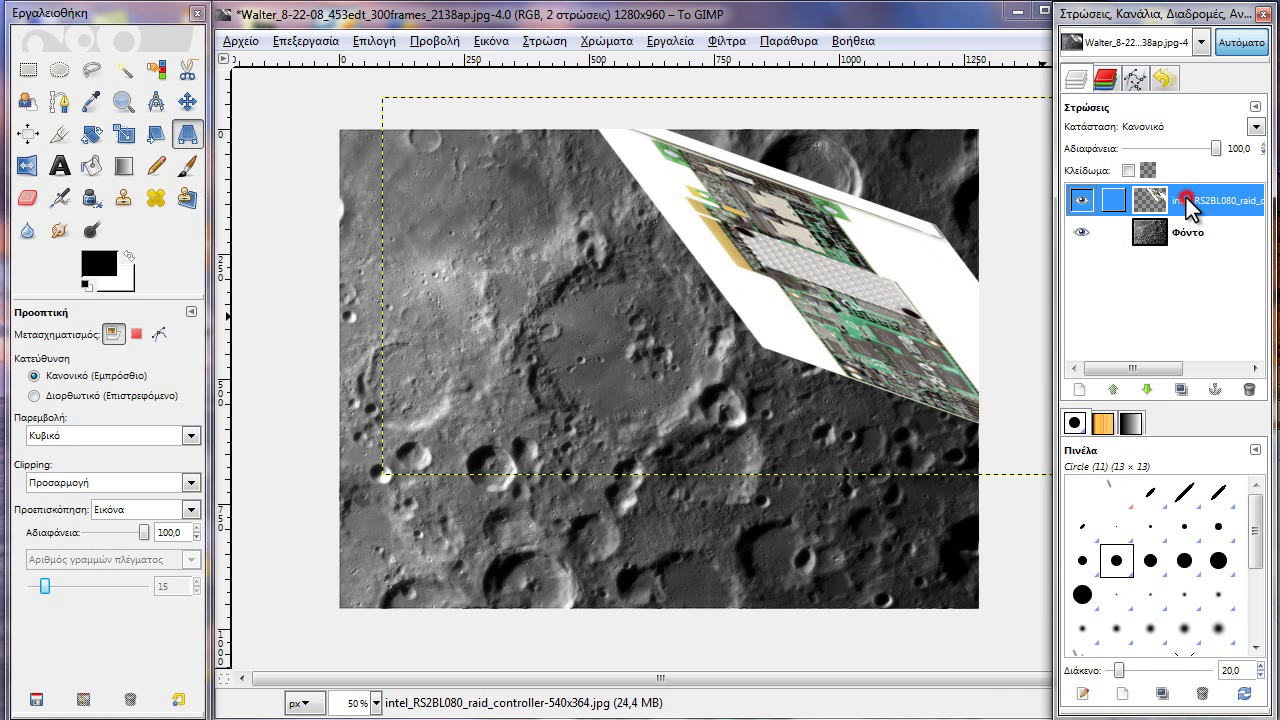
pyautogui.rightClick(1176, 201)
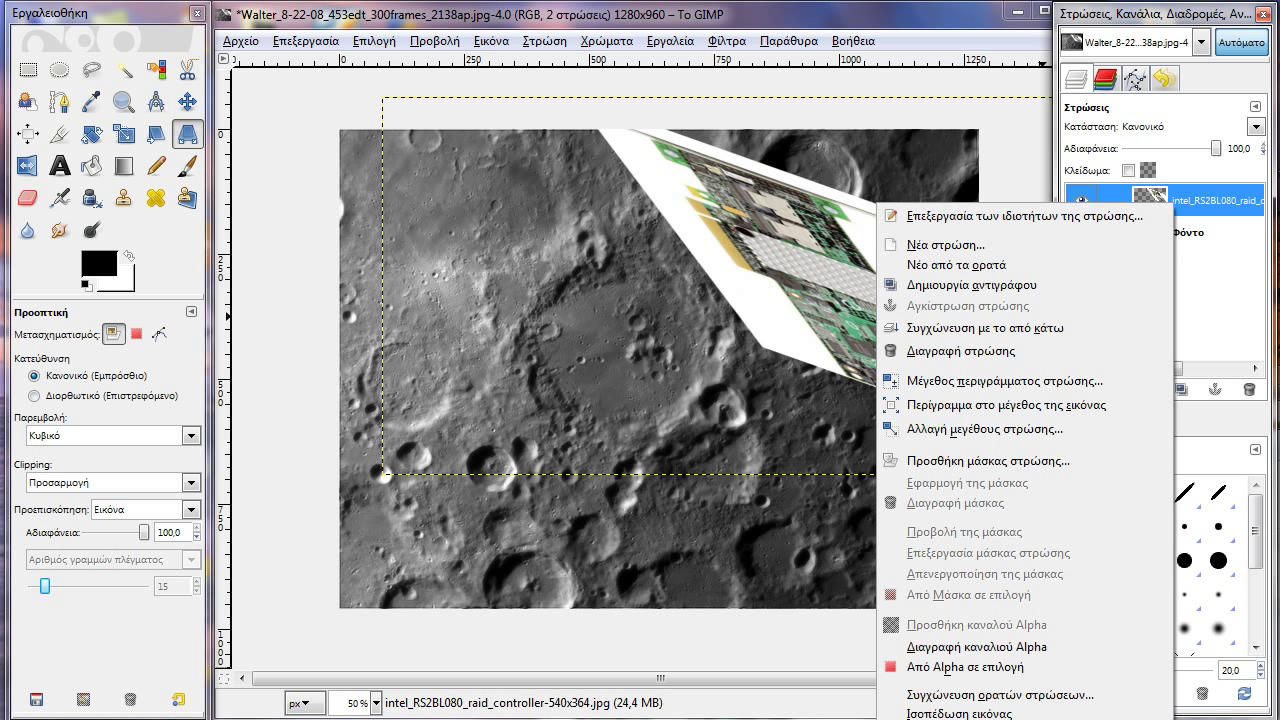
pyautogui.press('Escape')
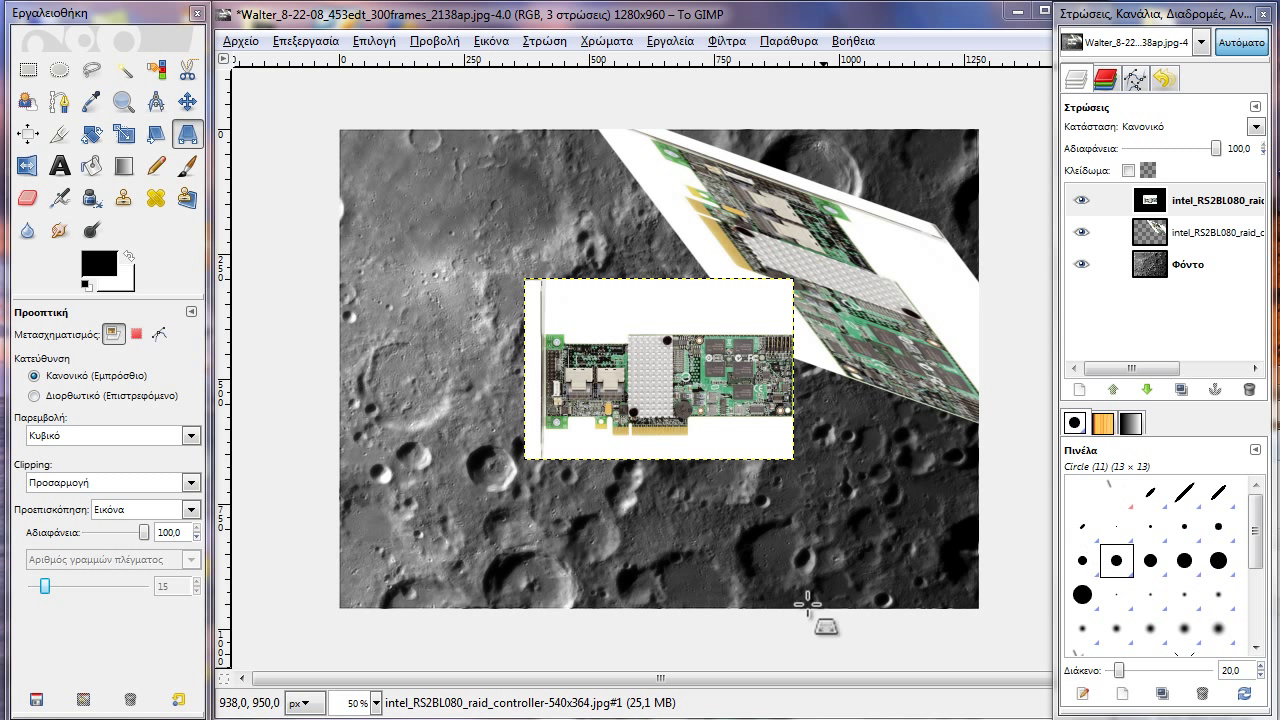
# Discard a trial perspective on the new card copy and restore the untransformed layer.
pyautogui.click(376, 9)
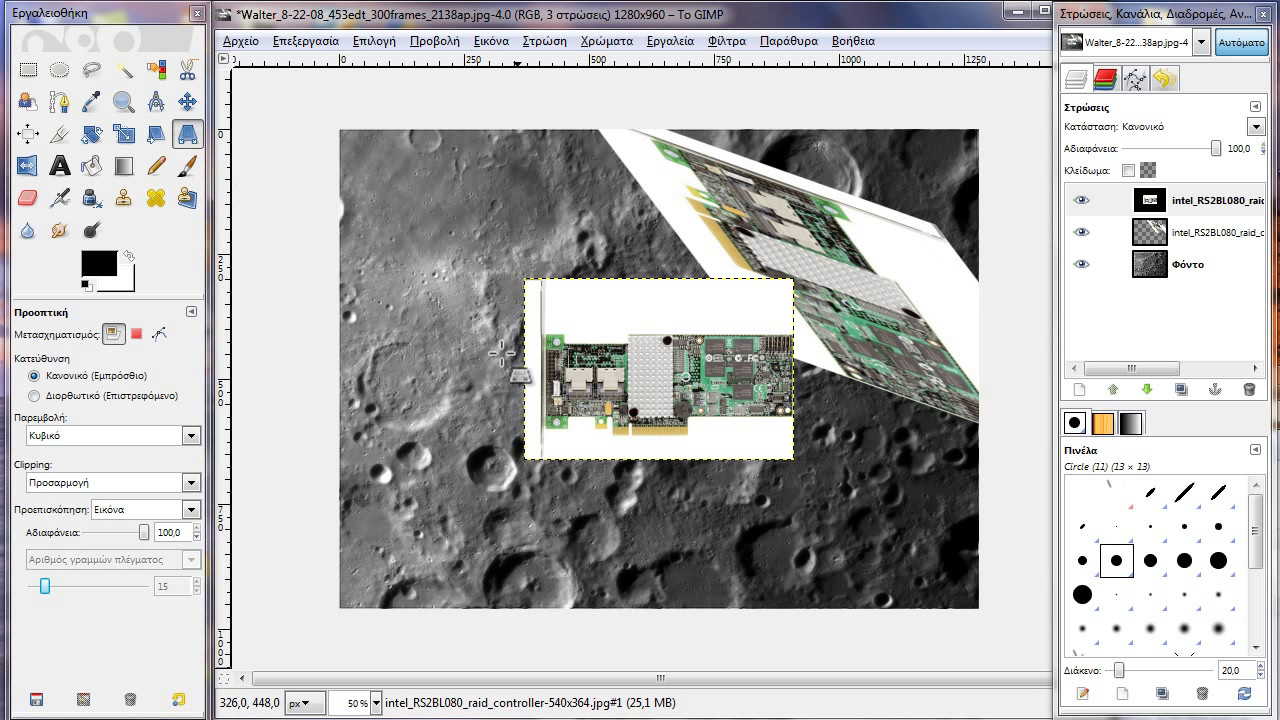
pyautogui.click(594, 386)
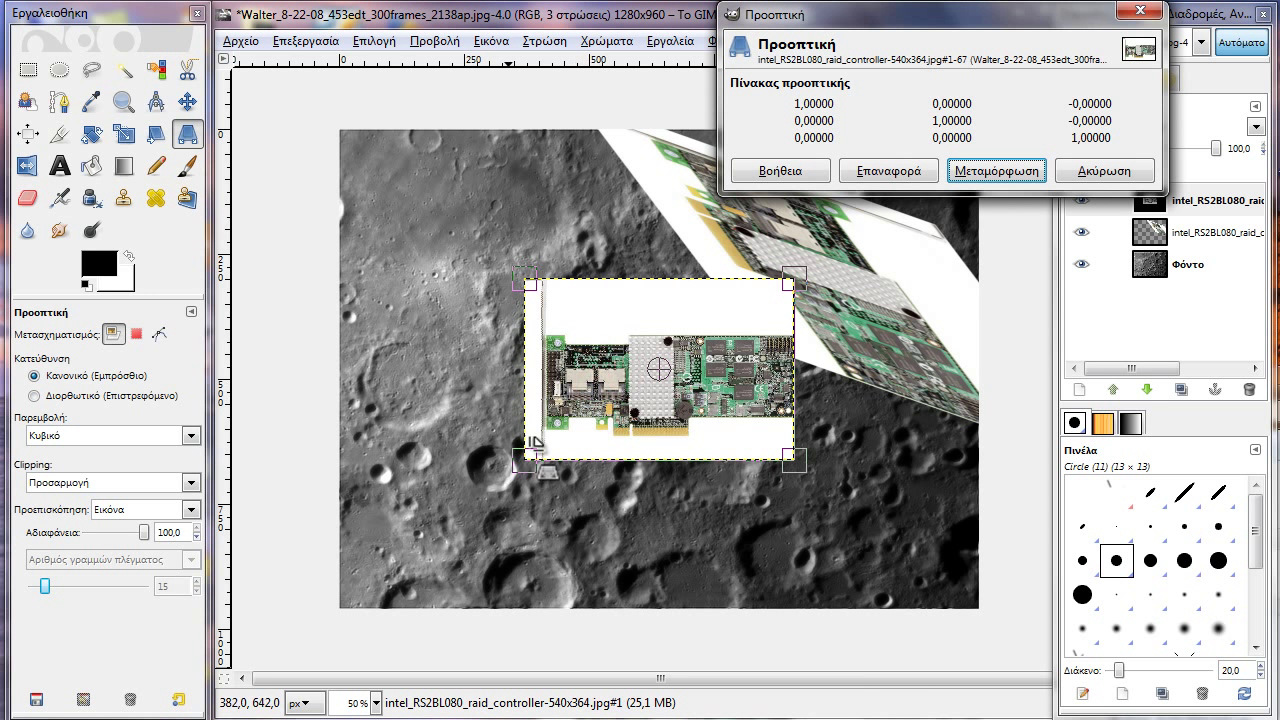
pyautogui.moveTo(531, 463); pyautogui.dragTo(472, 476)
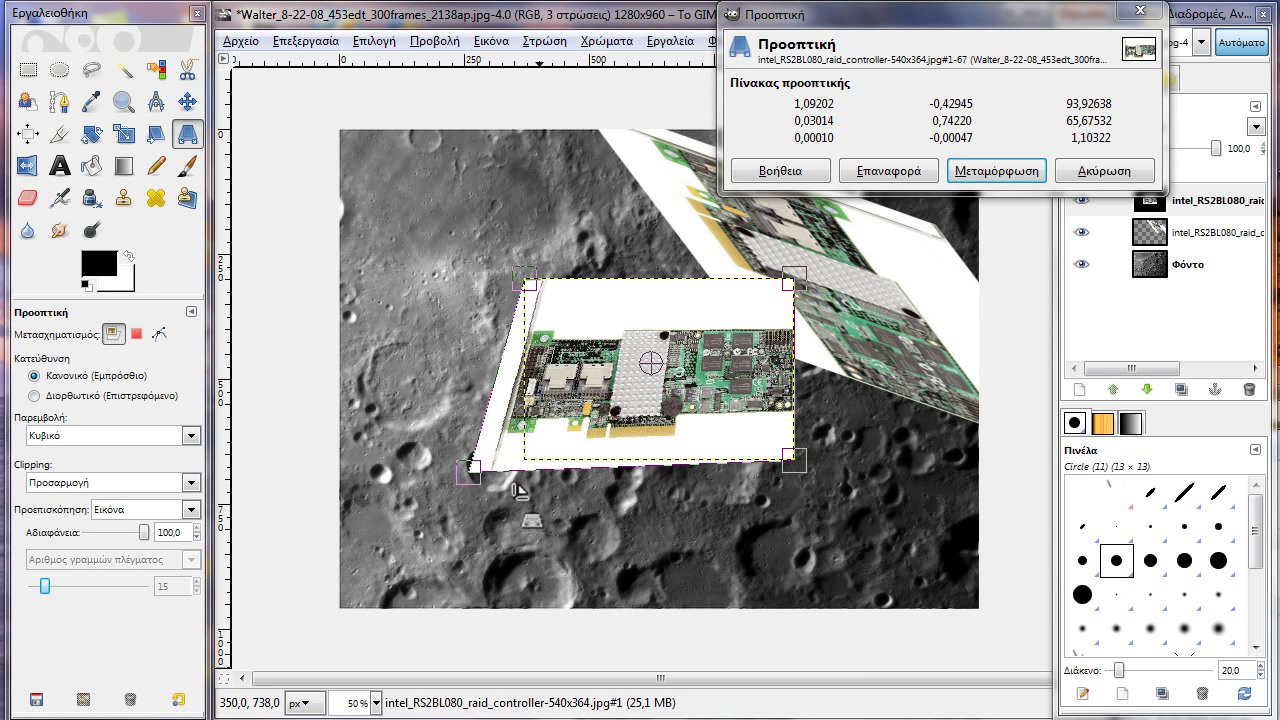
pyautogui.moveTo(797, 462)
pyautogui.mouseDown()
pyautogui.moveTo(857, 517)
pyautogui.moveTo(866, 480)
pyautogui.mouseUp()
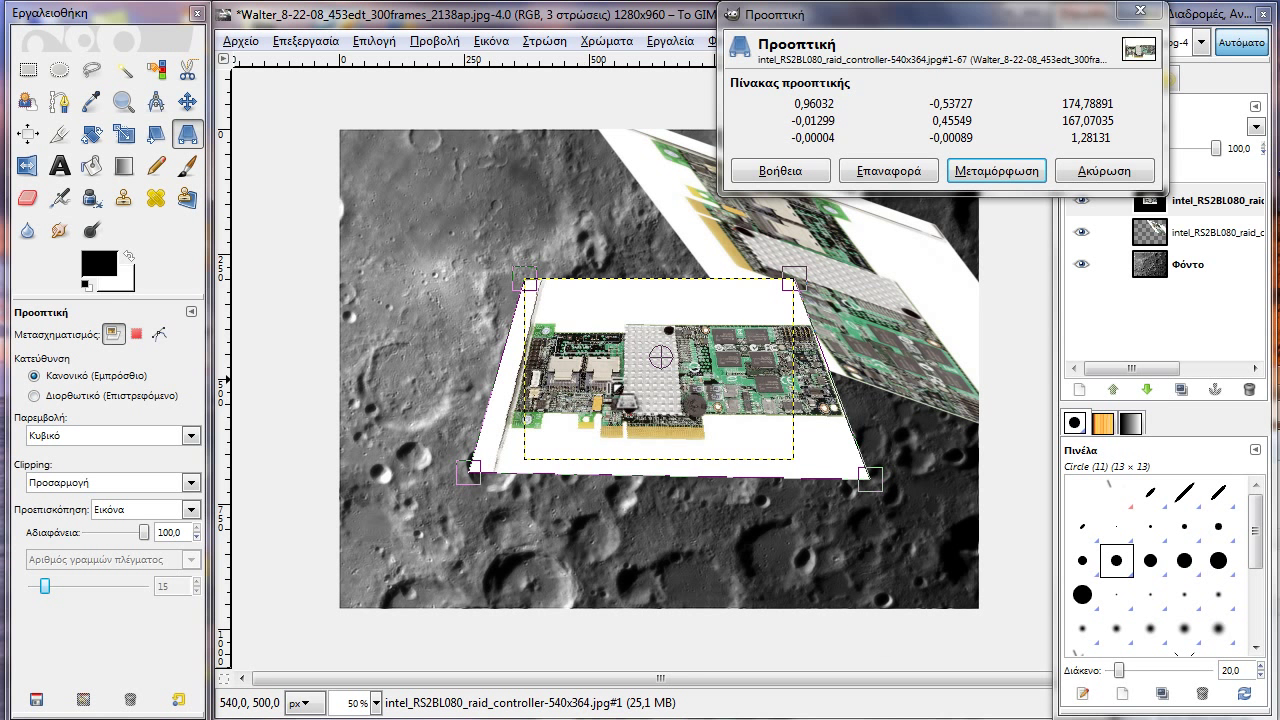
pyautogui.hotkey('ctrl', 'z')
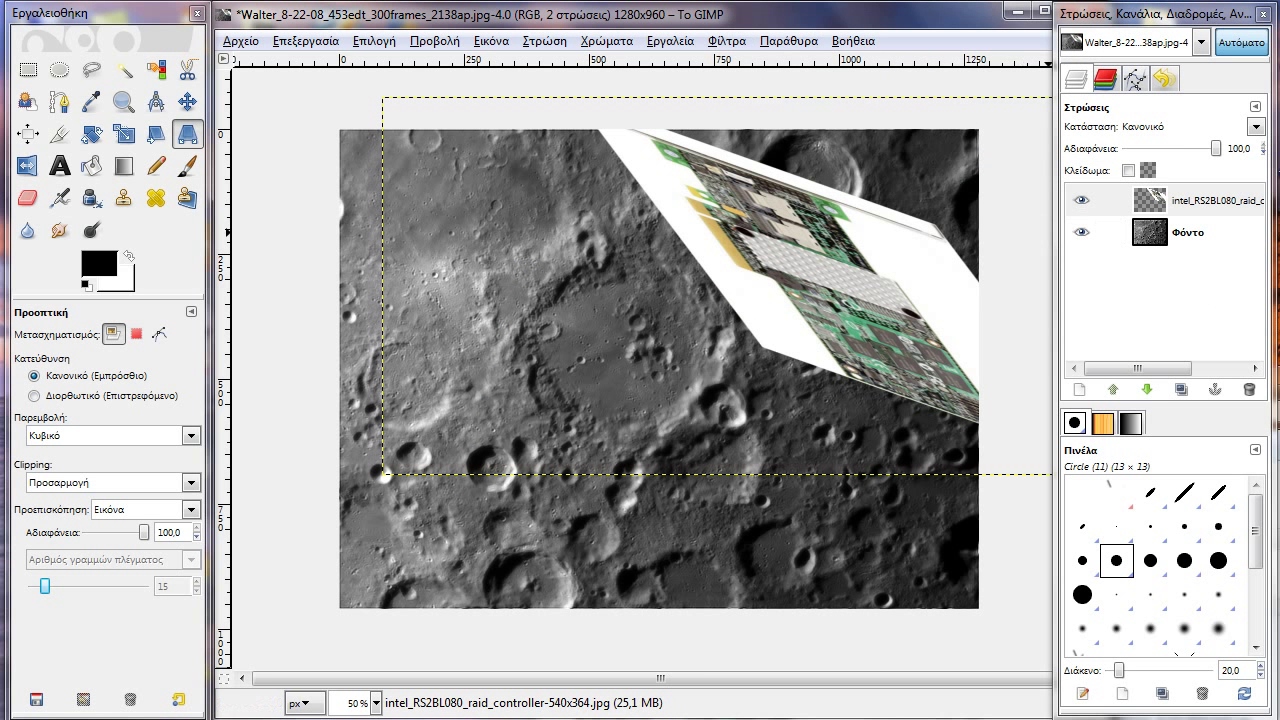
pyautogui.hotkey('ctrl', 'y')
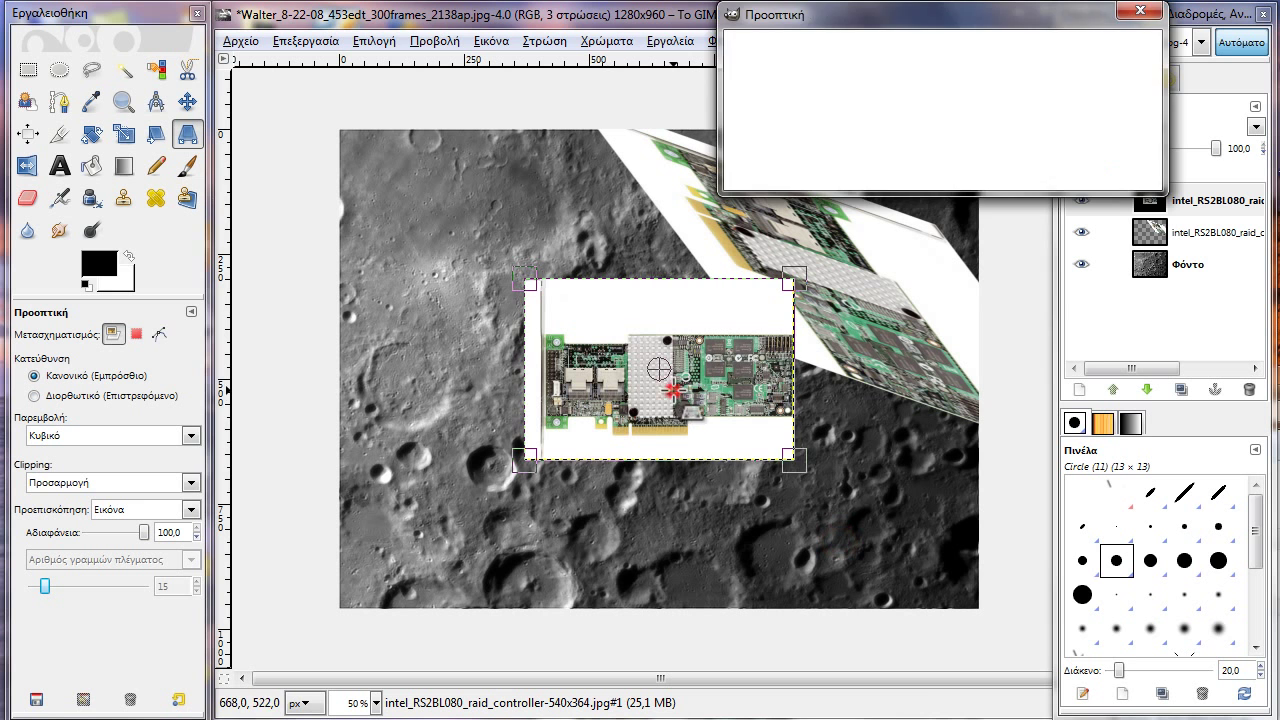
# Spread both bottom corners of the centred card outward into a perspective trapezoid.
pyautogui.click(685, 410)
pyautogui.moveTo(787, 452); pyautogui.dragTo(815, 480)
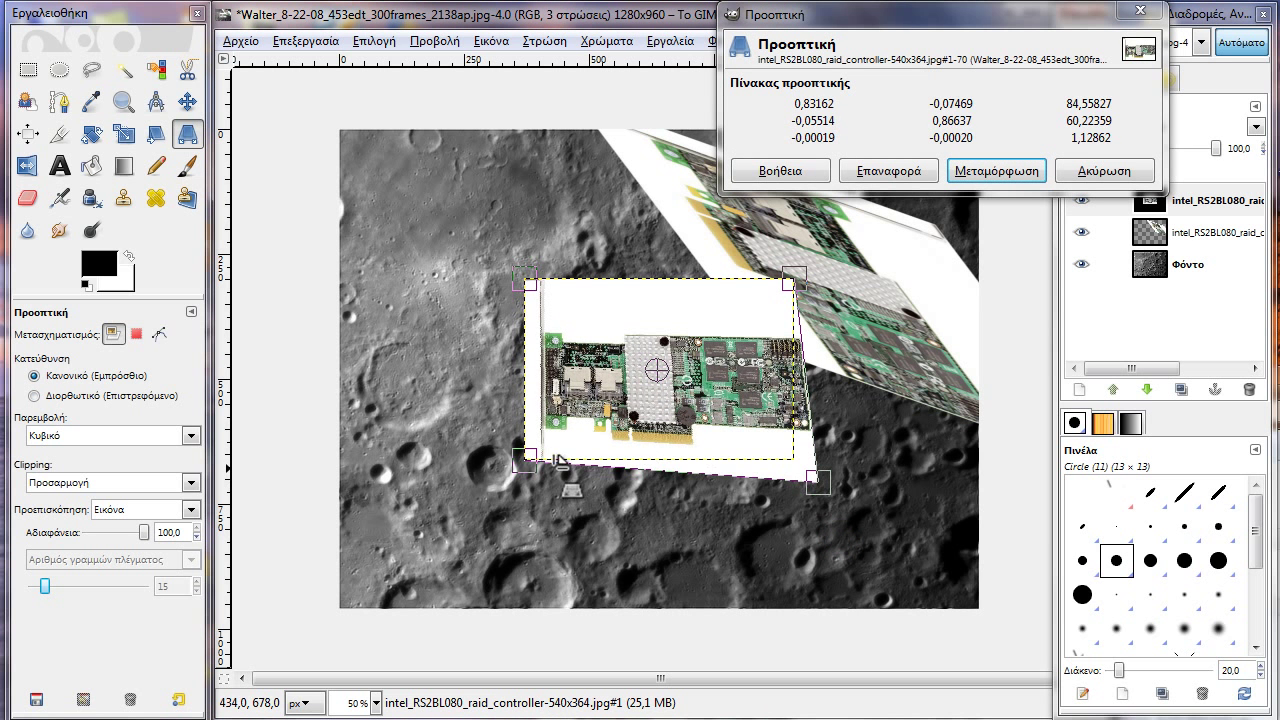
pyautogui.moveTo(522, 463); pyautogui.dragTo(488, 481)
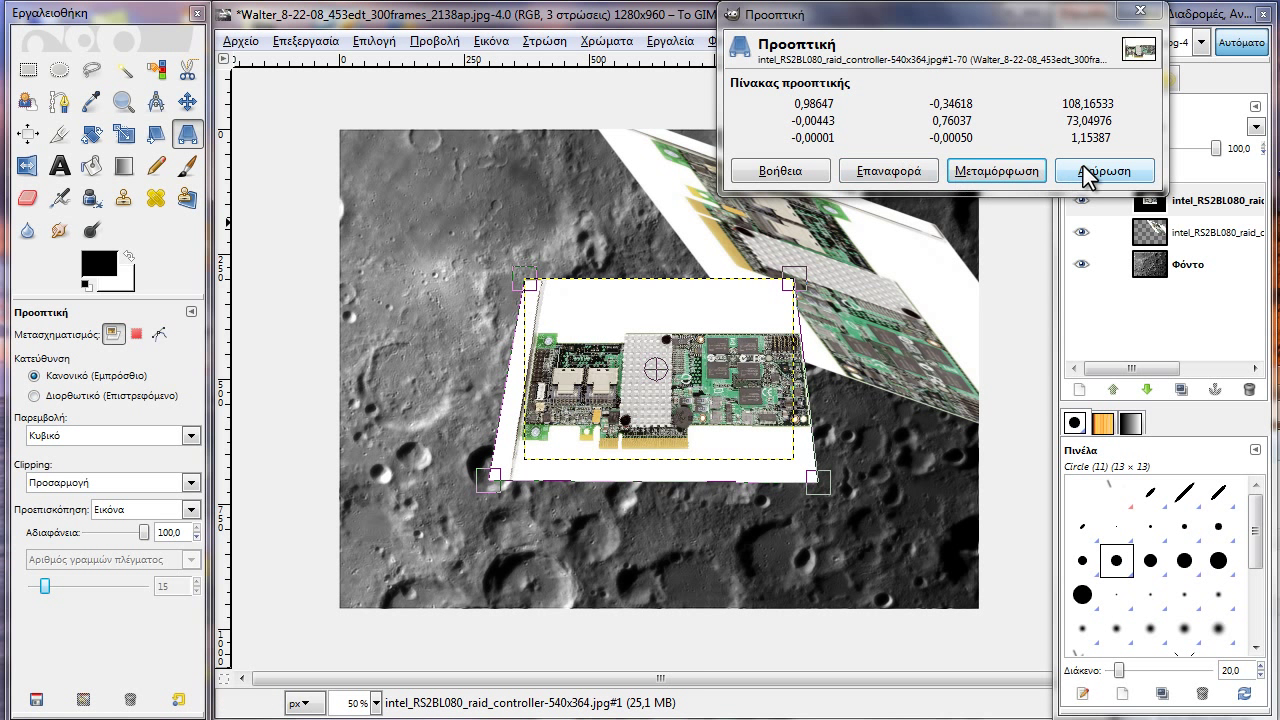
pyautogui.click(905, 179)
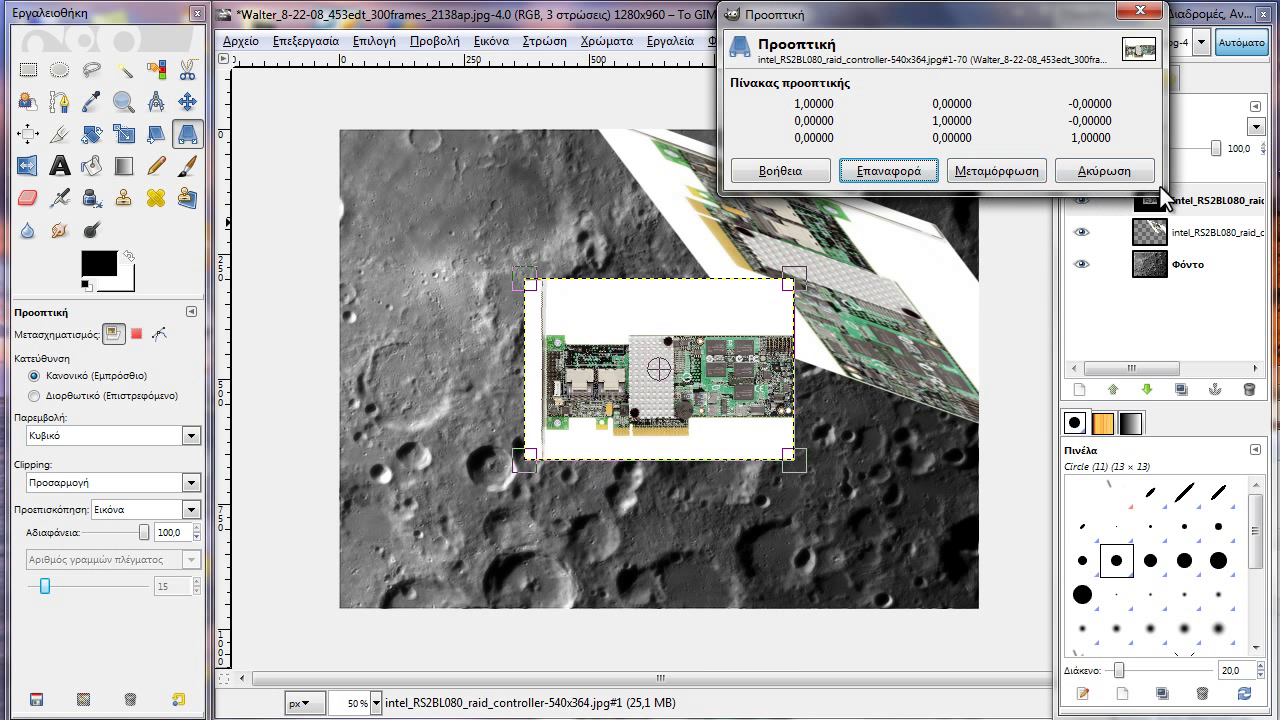
pyautogui.moveTo(788, 454); pyautogui.dragTo(830, 476)
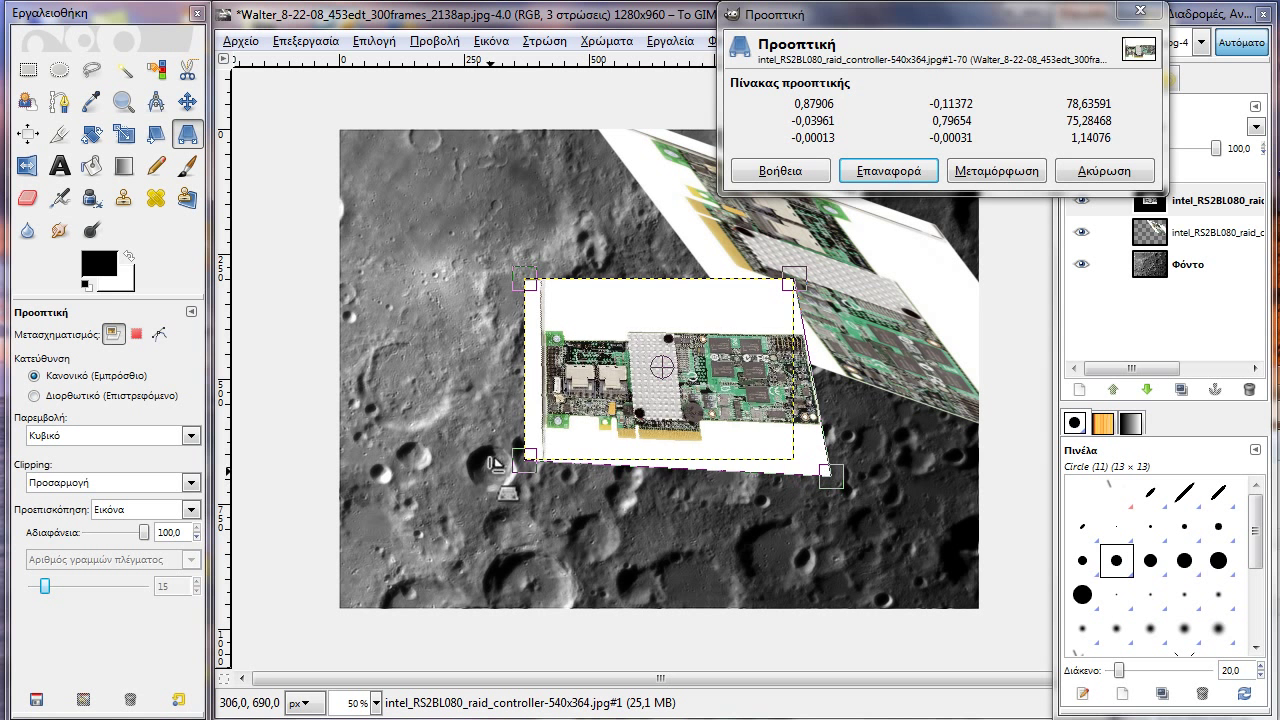
pyautogui.moveTo(533, 452); pyautogui.dragTo(508, 461)
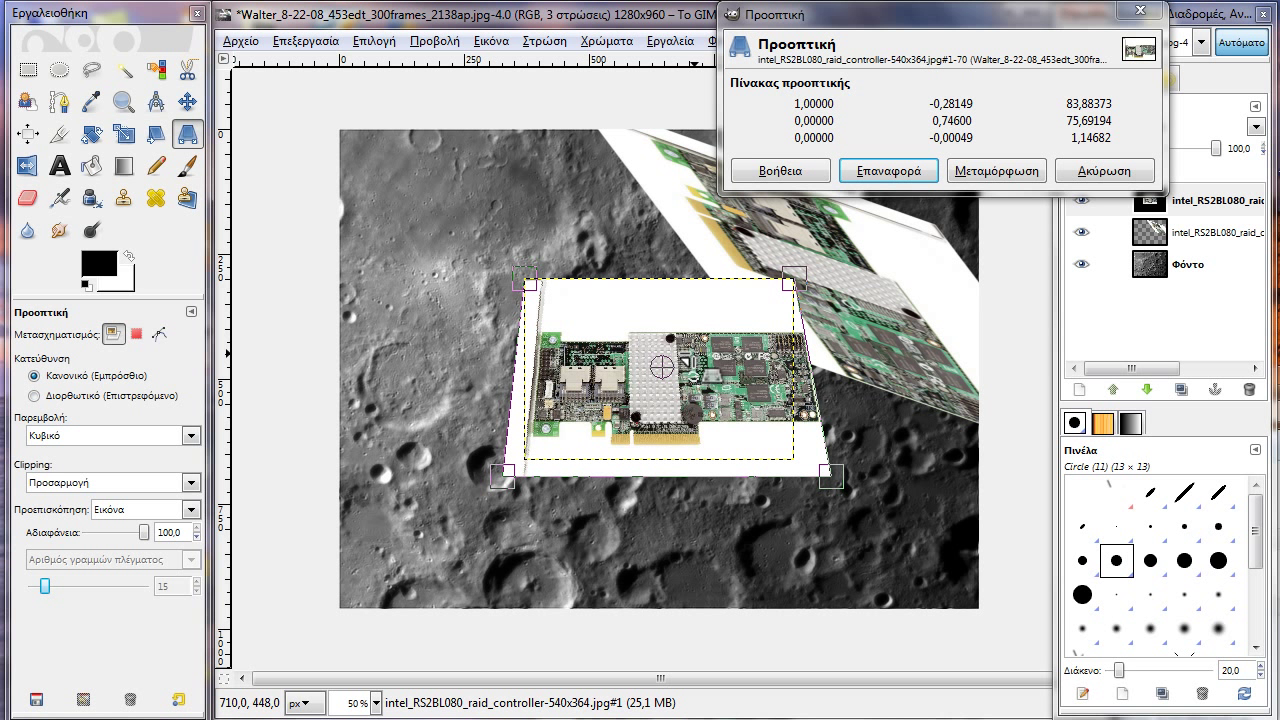
pyautogui.click(959, 173)
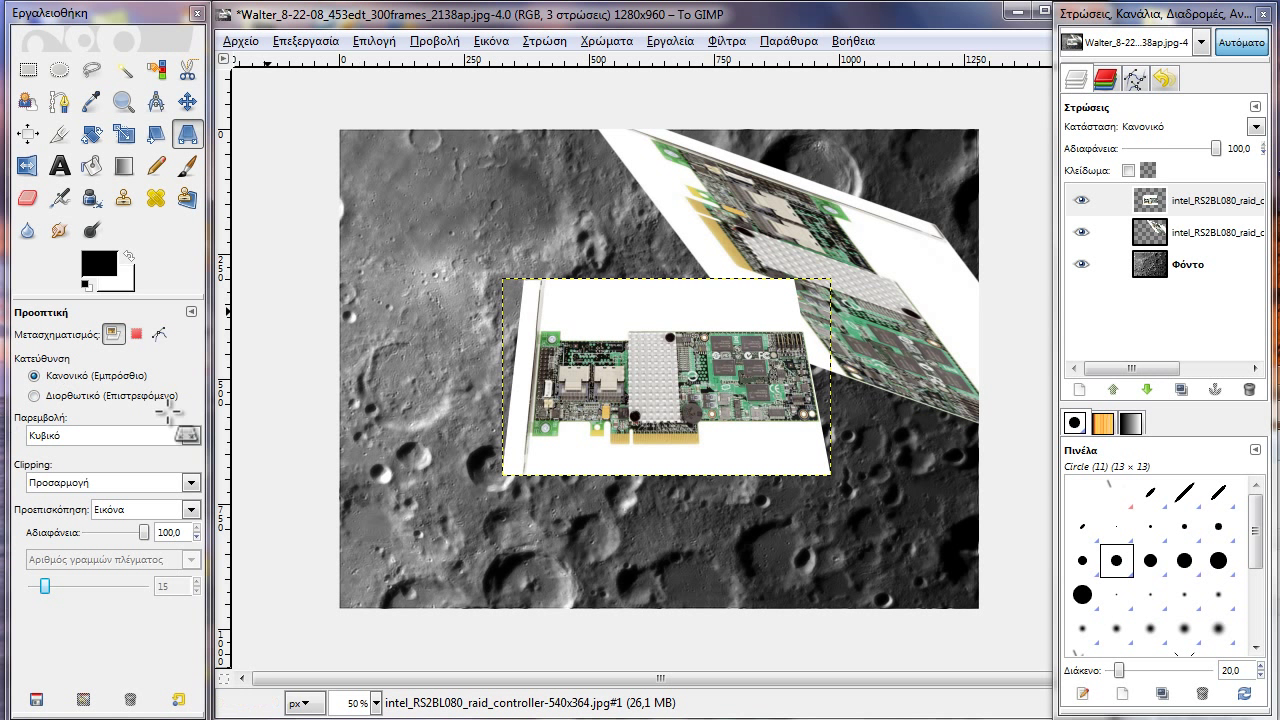
pyautogui.click(26, 170)
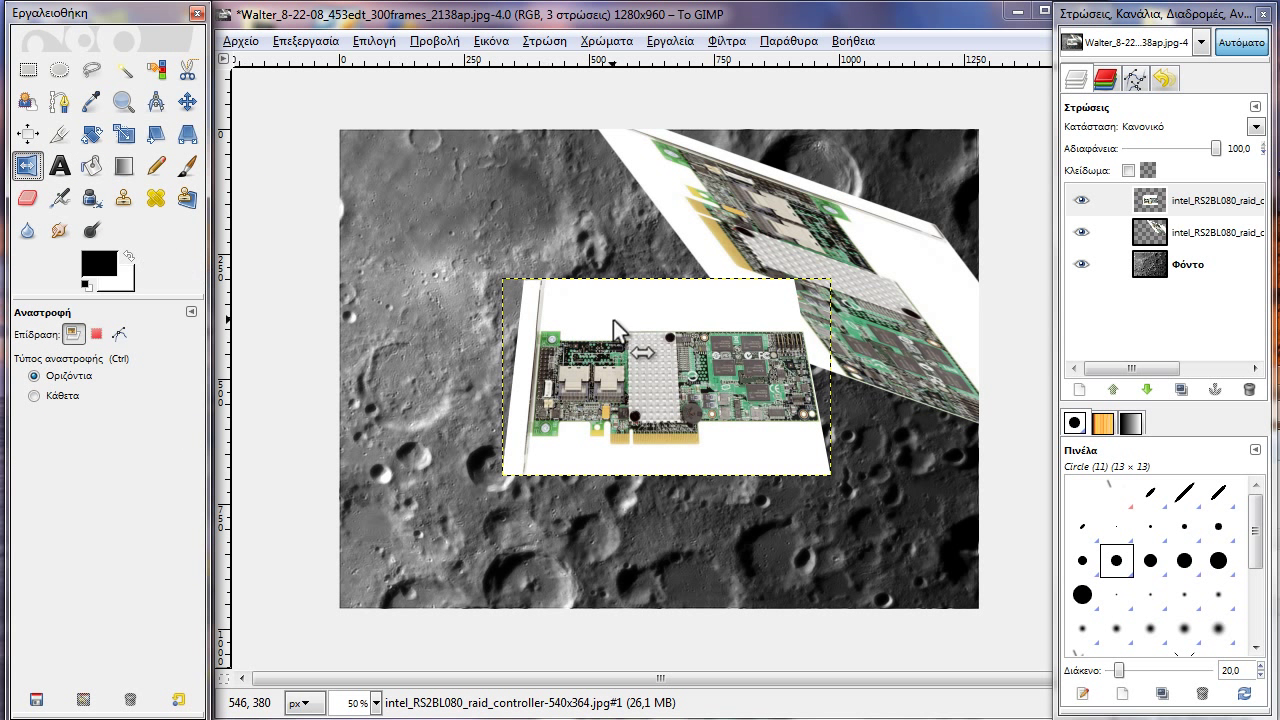
pyautogui.click(642, 332)
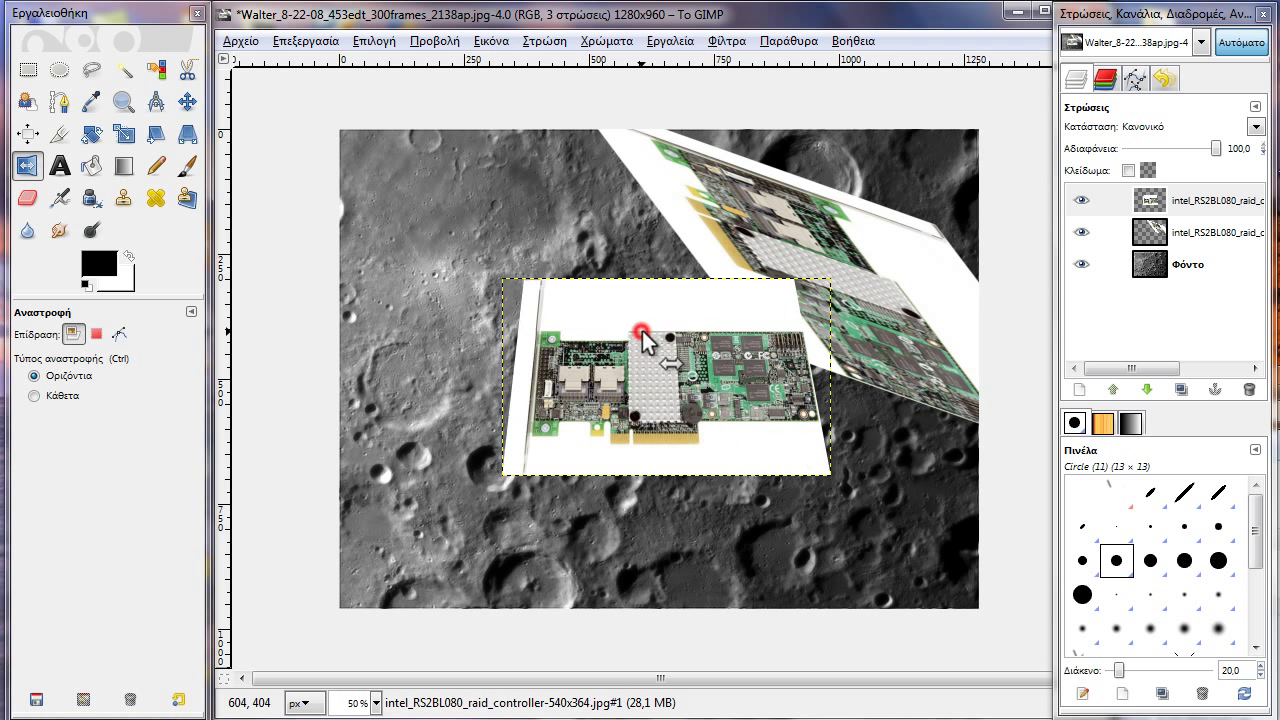
pyautogui.click(642, 332)
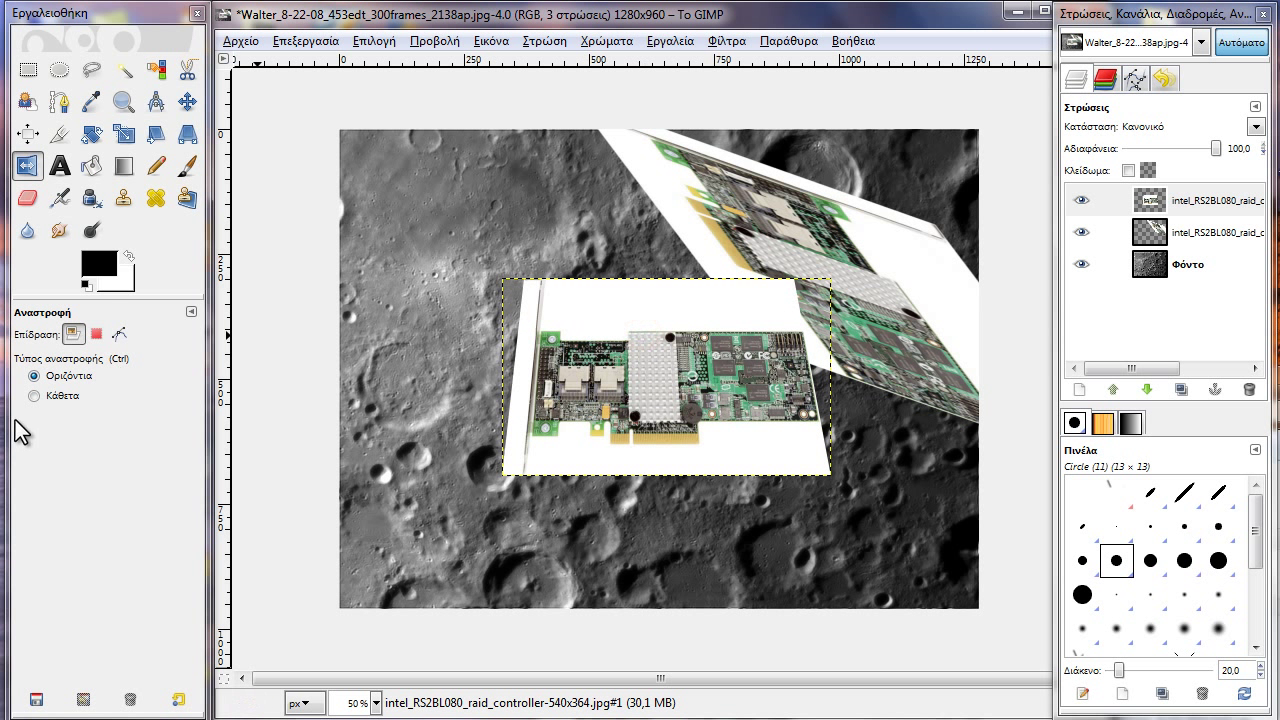
pyautogui.click(38, 395)
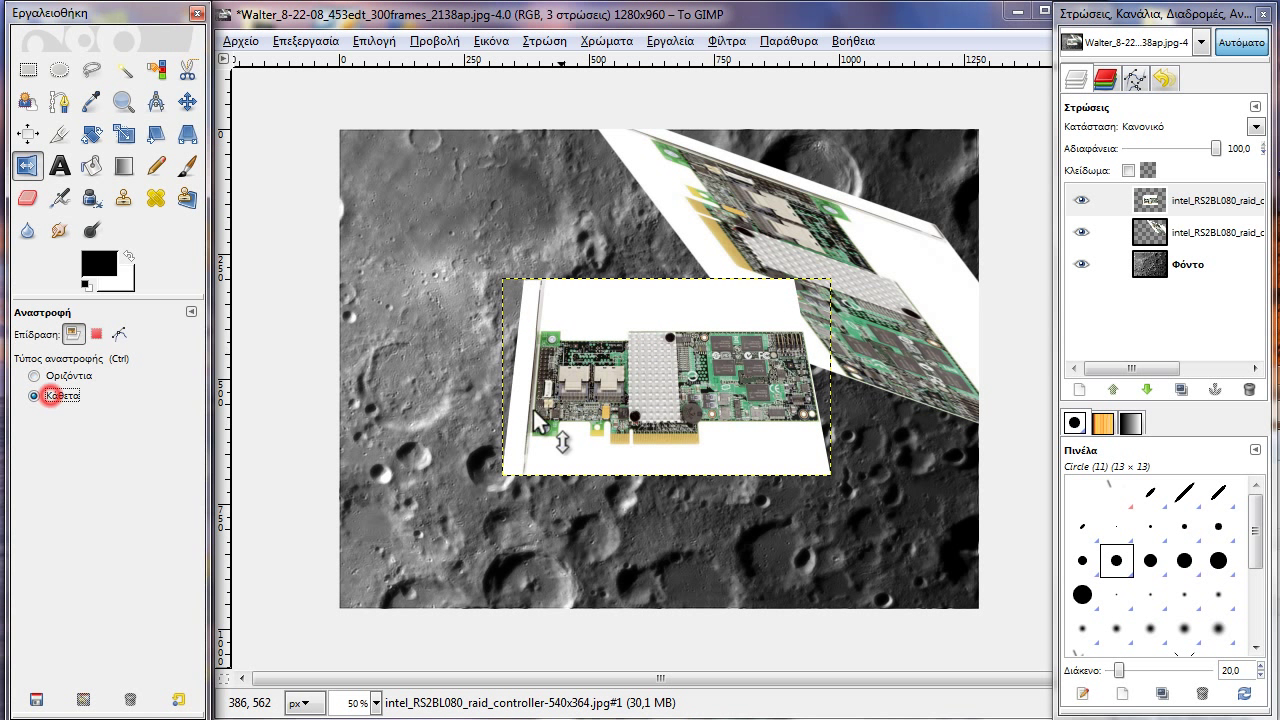
pyautogui.click(664, 362)
pyautogui.click(664, 362)
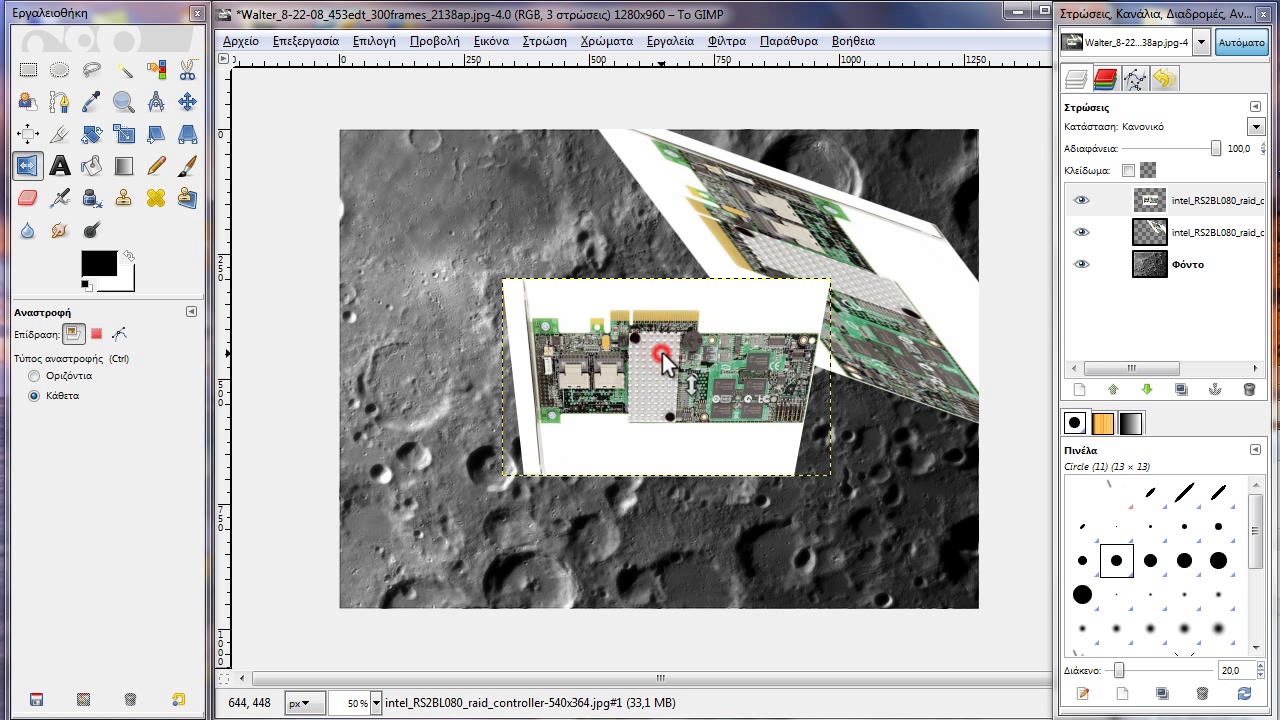
pyautogui.click(56, 376)
pyautogui.click(187, 133)
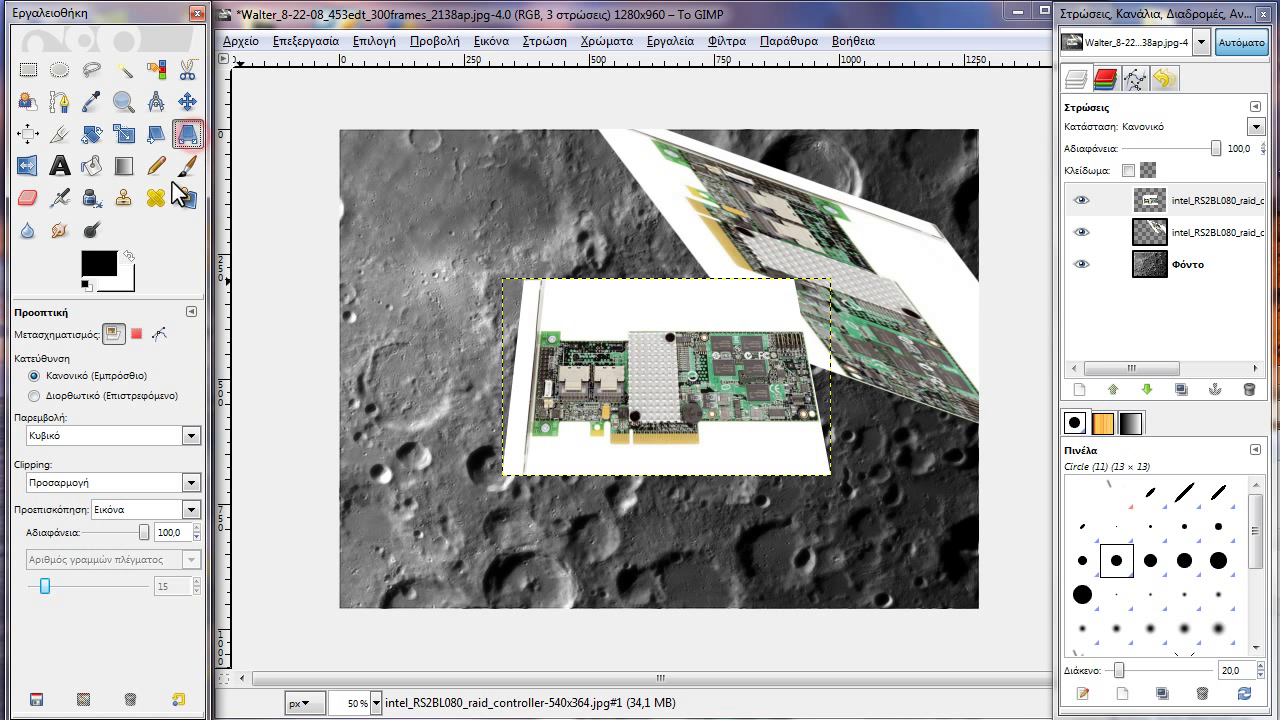
# Apply a Corrective perspective, moving the centre card's bottom-right corner.
pyautogui.click(148, 400)
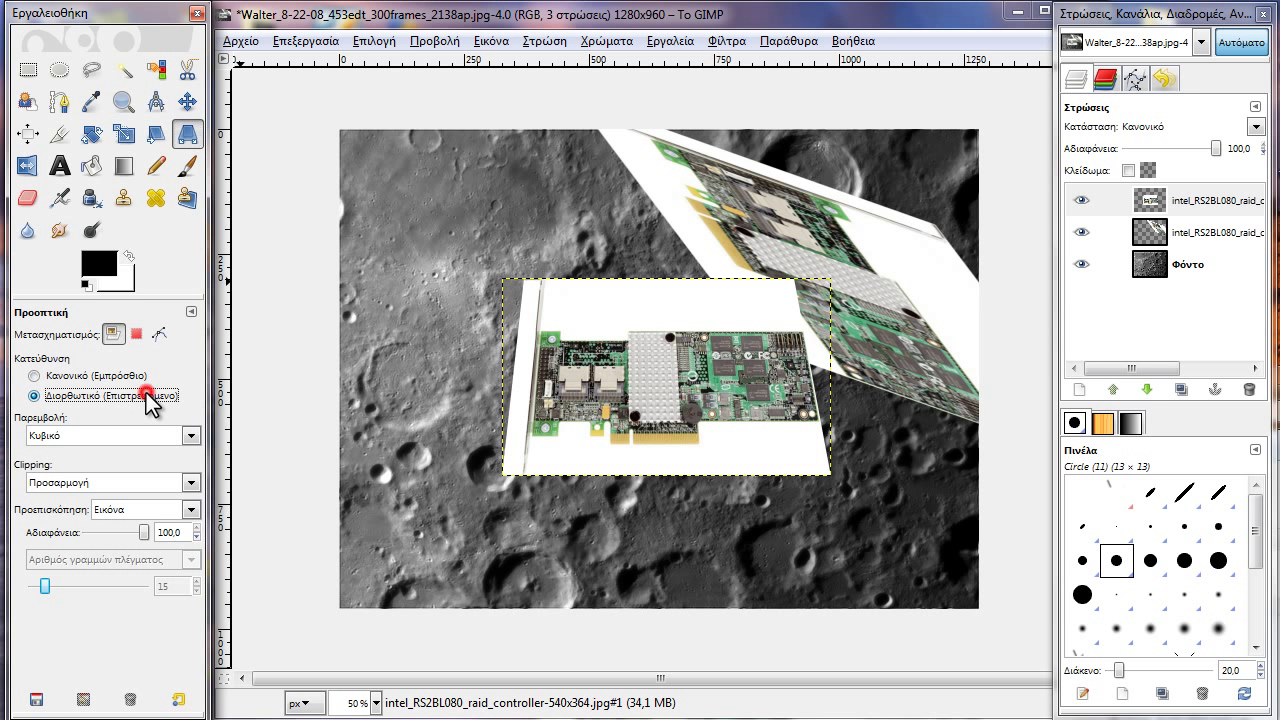
pyautogui.click(760, 408)
pyautogui.moveTo(829, 472); pyautogui.dragTo(778, 465)
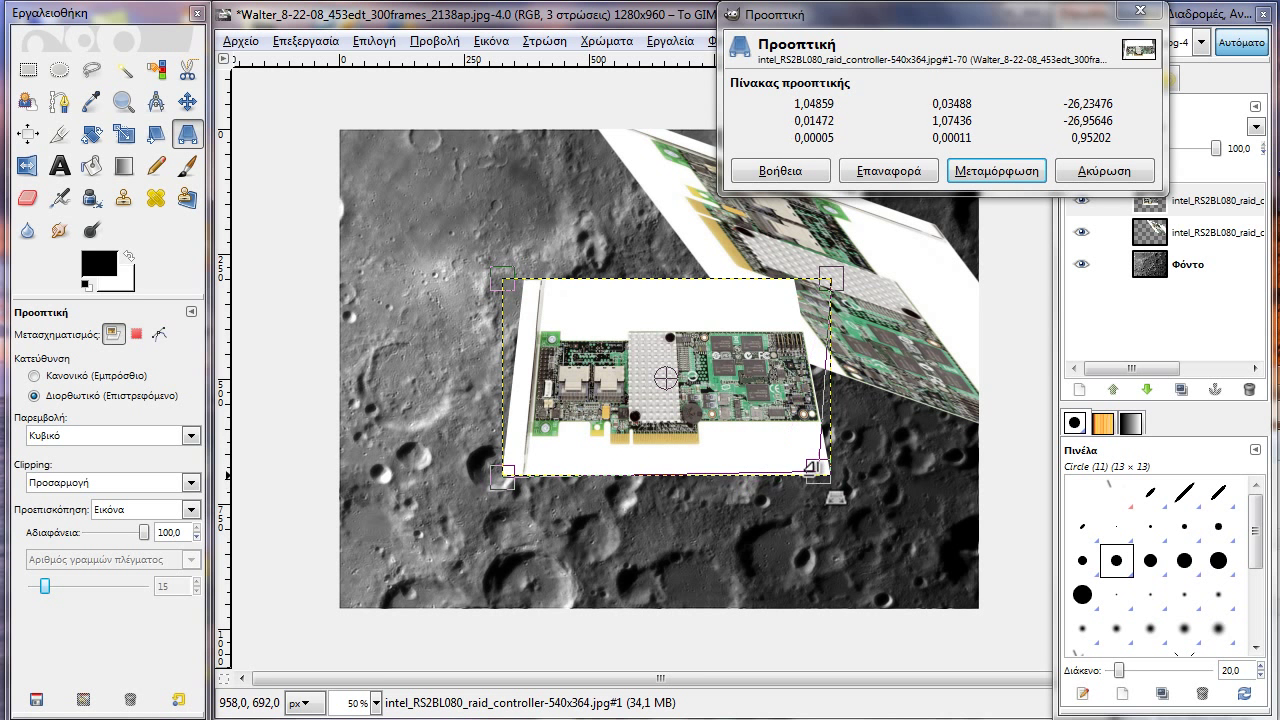
pyautogui.click(996, 170)
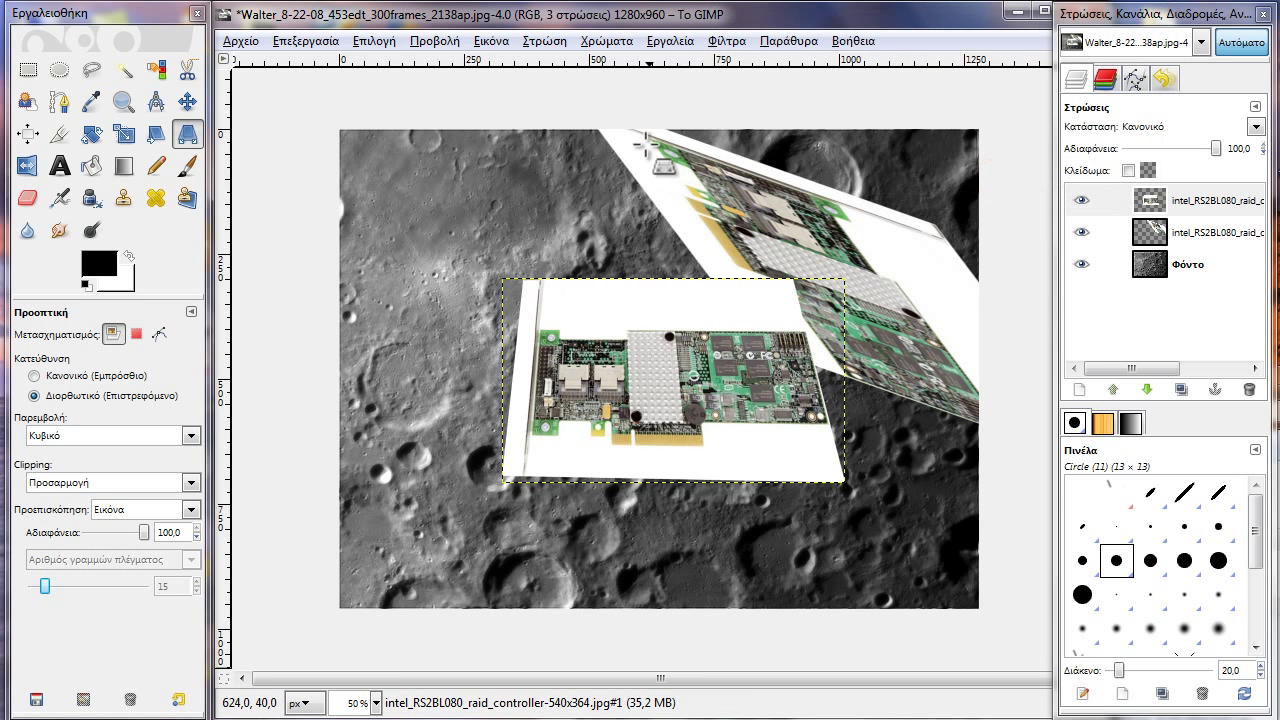
# Check the Shear tool's interpolation options, then make Scale the active transform tool.
pyautogui.click(155, 134)
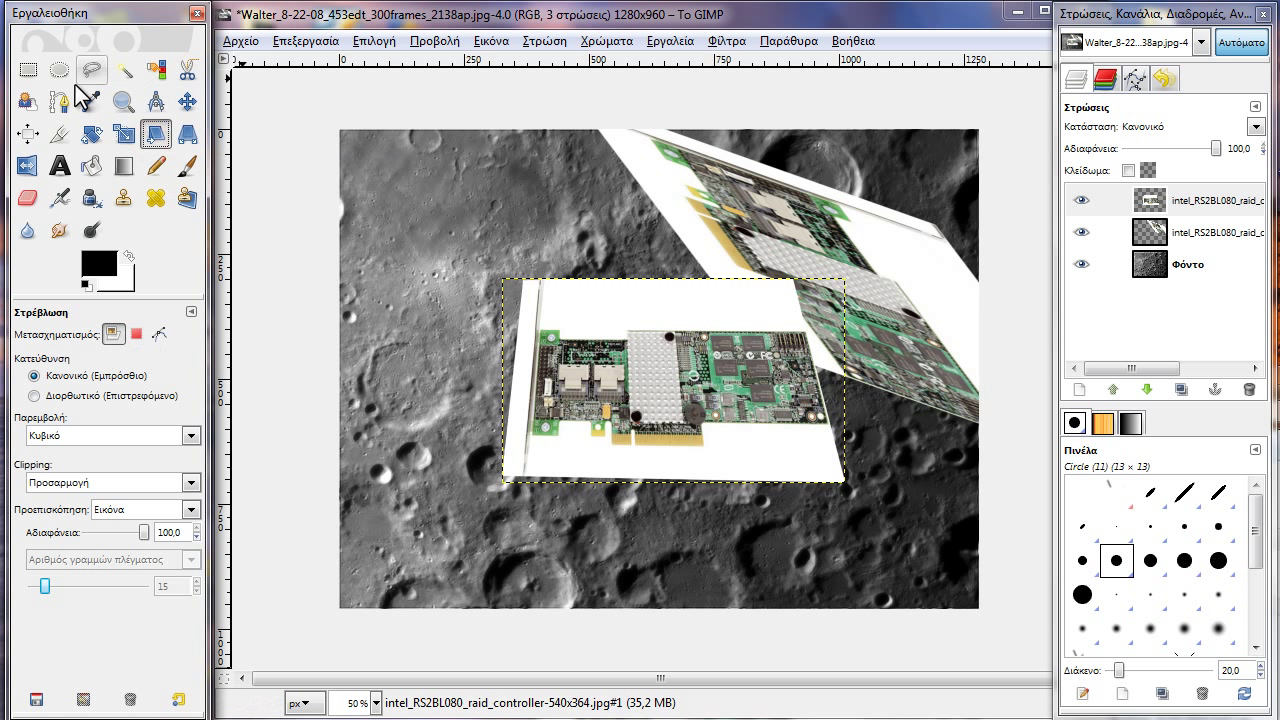
pyautogui.click(100, 437)
pyautogui.click(70, 505)
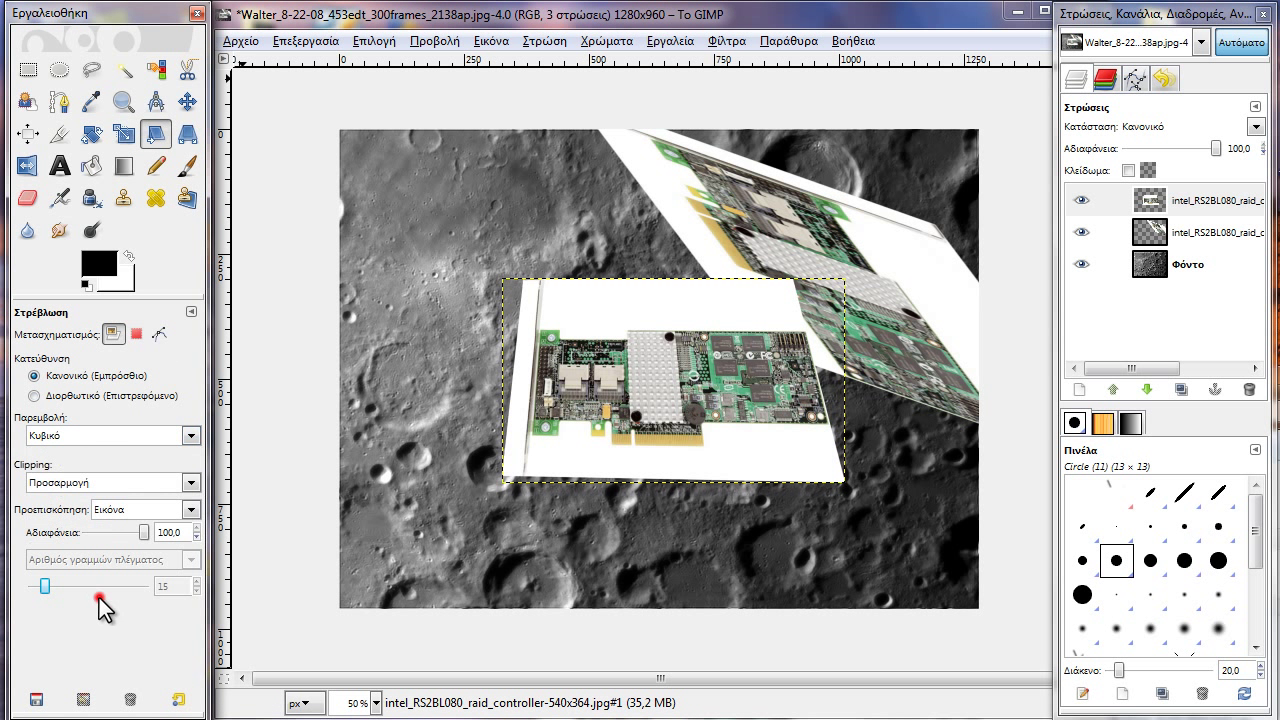
pyautogui.click(123, 134)
pyautogui.click(91, 134)
pyautogui.click(120, 136)
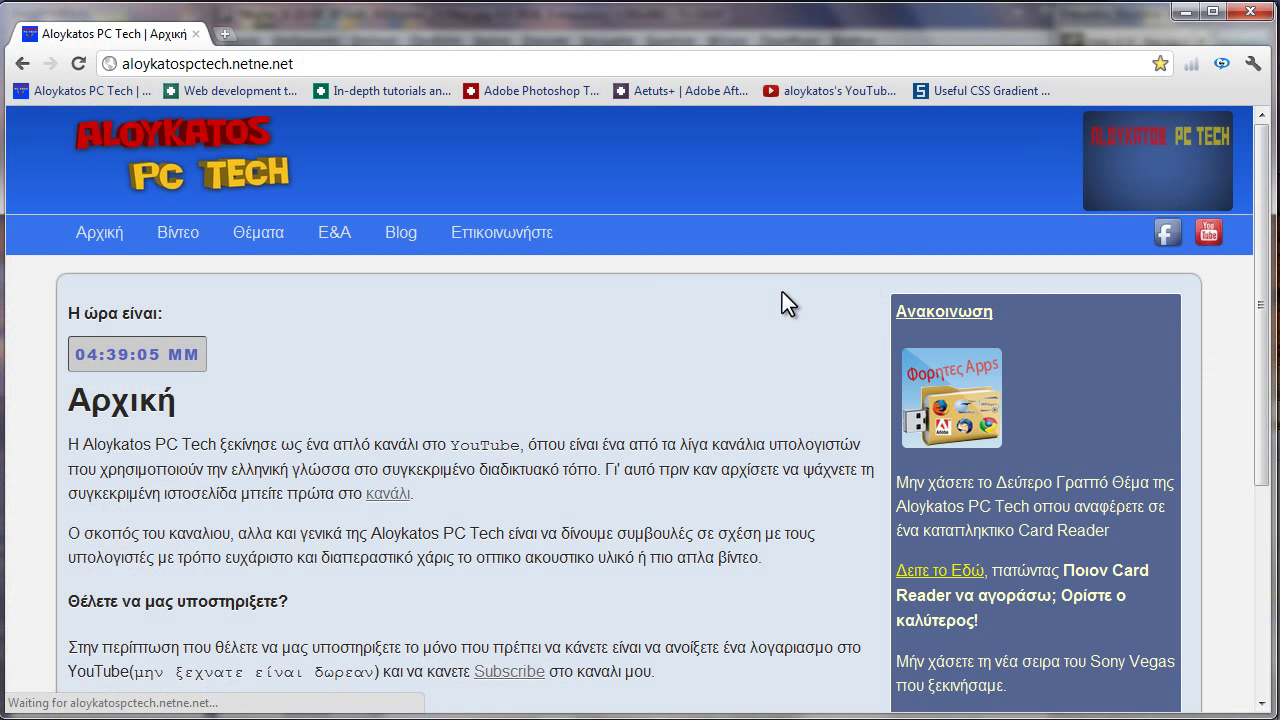
# Open the Aloykatos PC Tech Facebook page in a new tab, then clear an accidental text selection.
pyautogui.click(1167, 236)
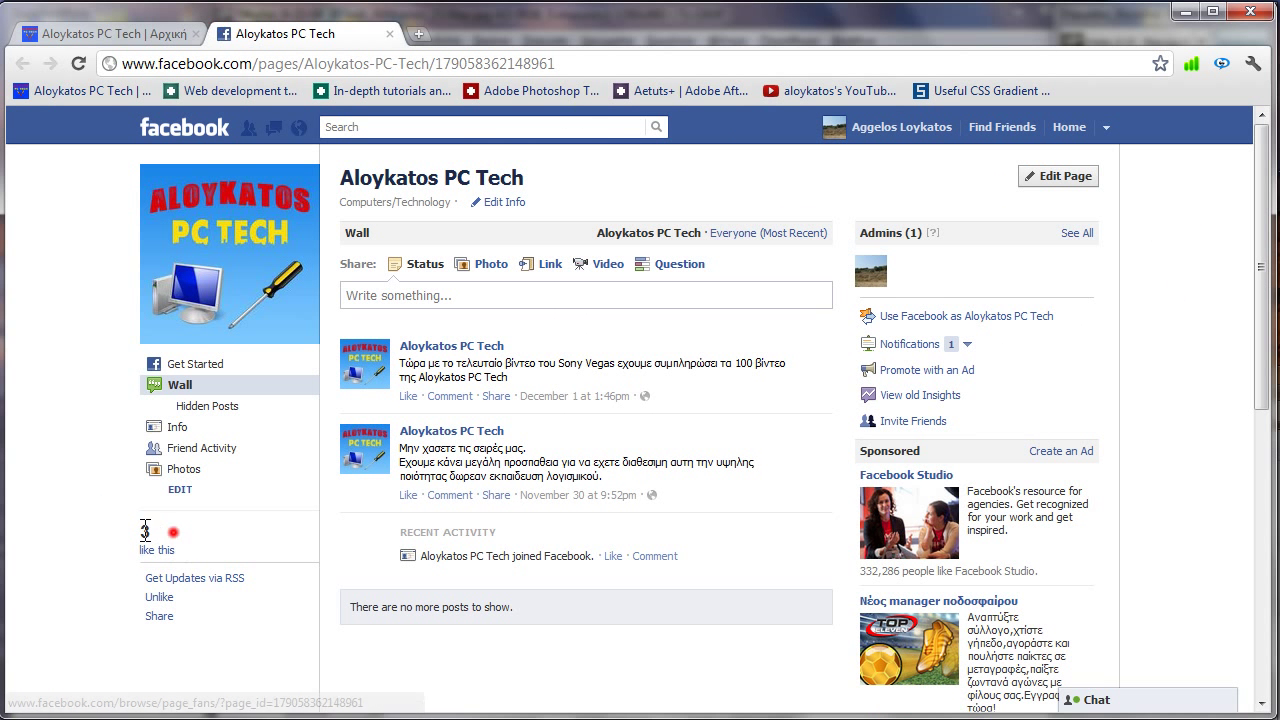
pyautogui.tripleClick(160, 531)
pyautogui.click(130, 450)
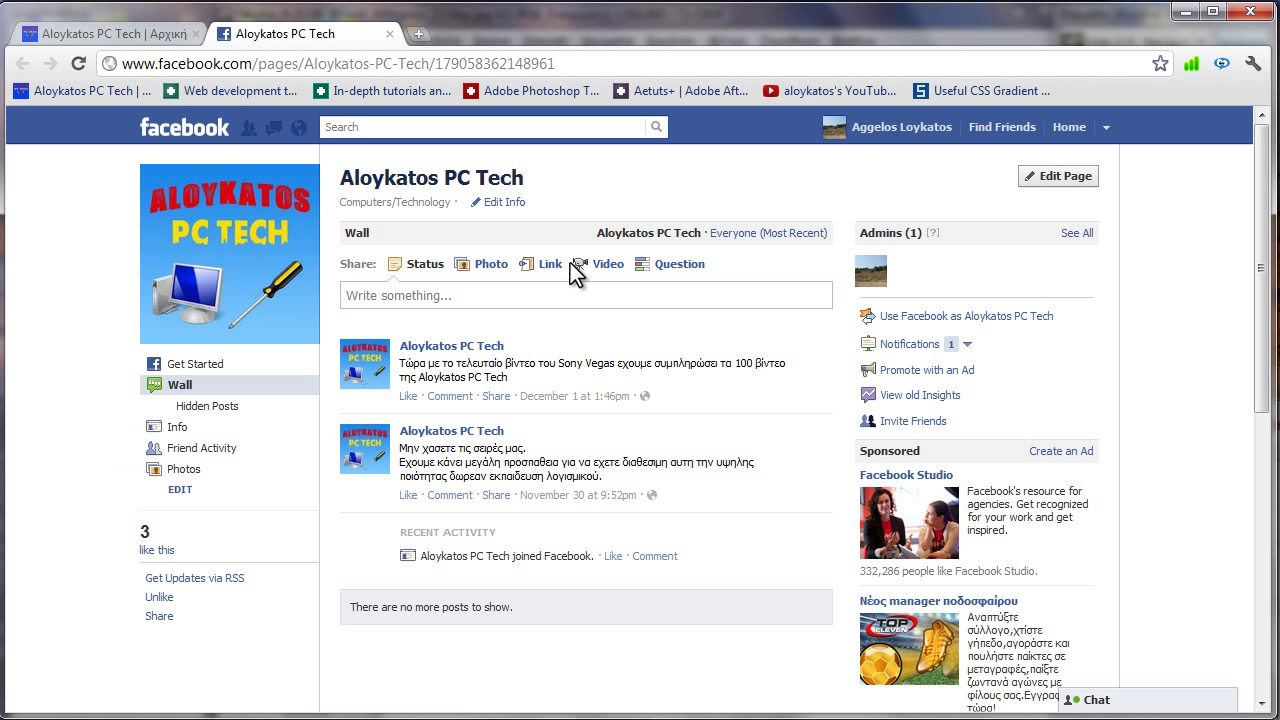